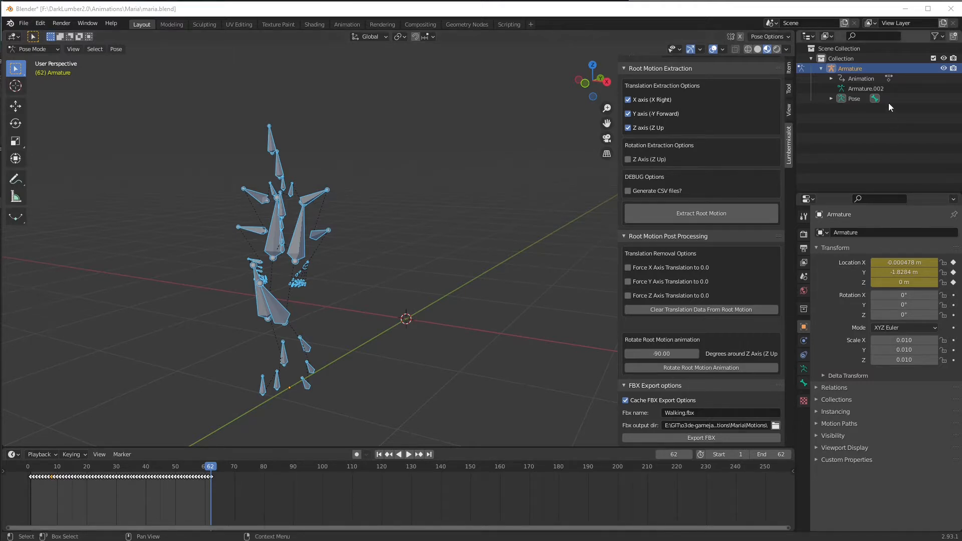
# Step: Delete the existing armature from the scene and import Jumping.fbx from the Maria Motions folder
pyautogui.click(843, 69)
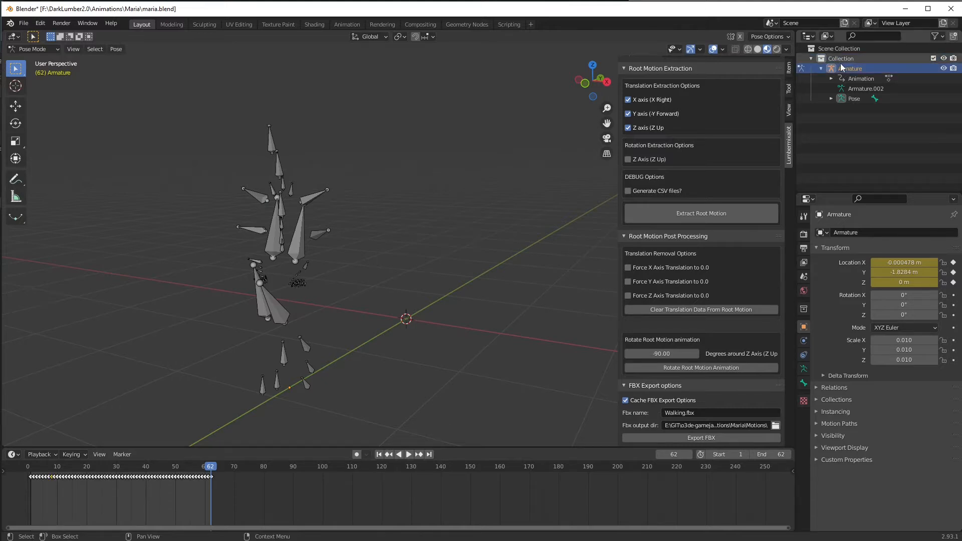
pyautogui.press('Delete')
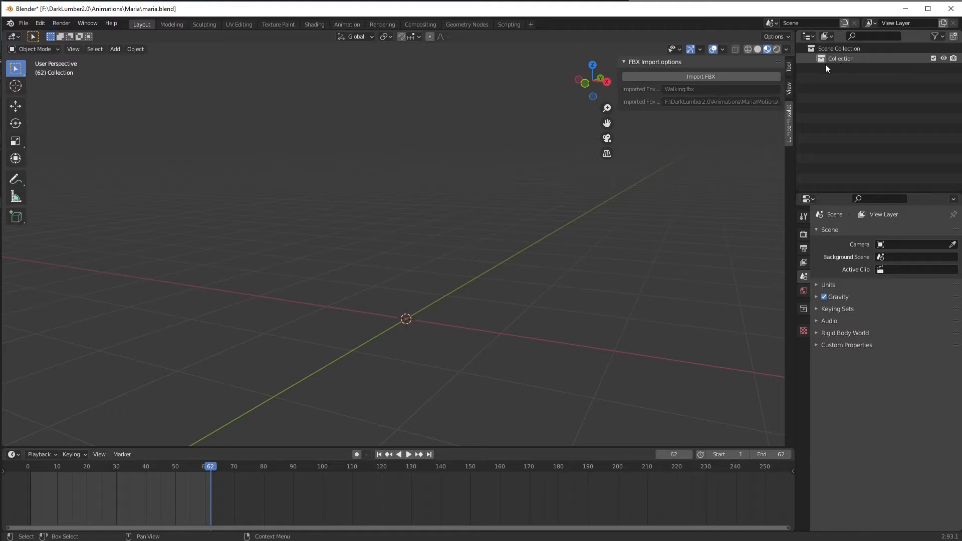
pyautogui.click(702, 76)
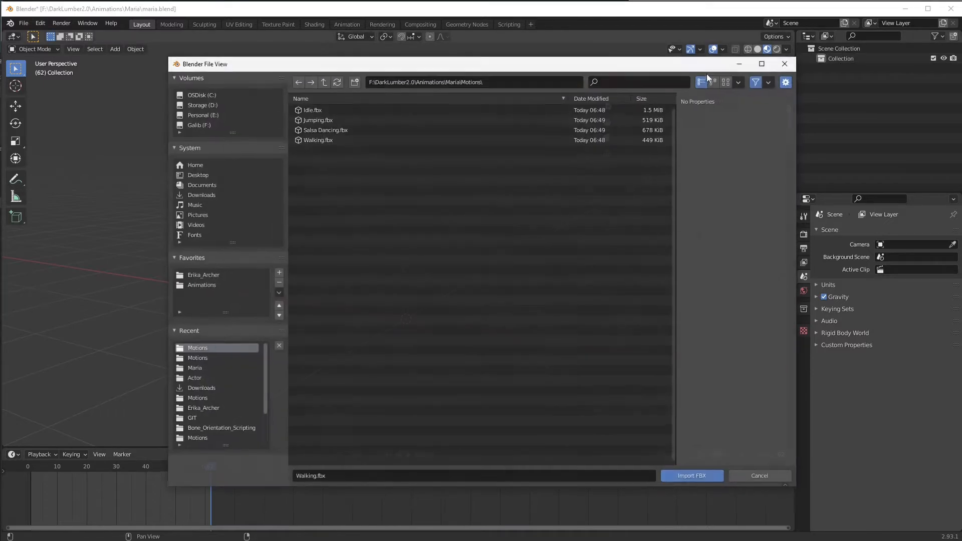
pyautogui.doubleClick(318, 119)
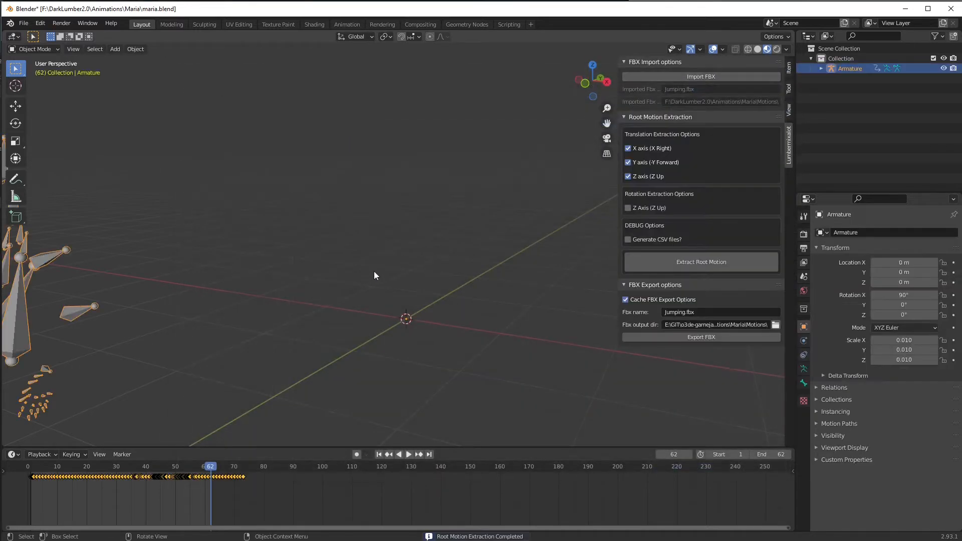
# Step: Play the imported jump animation, go to its last keyframe and set the scene's end frame to 73
pyautogui.scroll(-3, 375, 267)
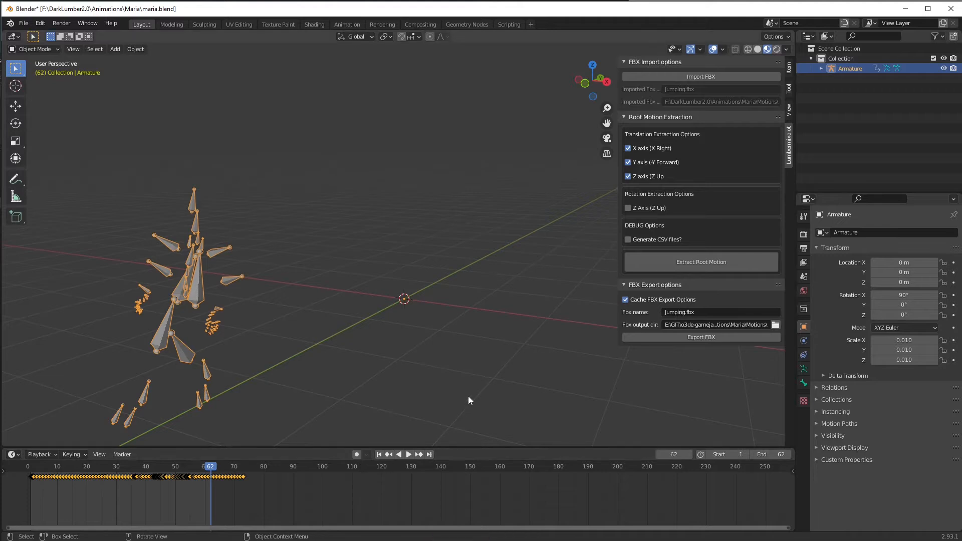
pyautogui.click(409, 455)
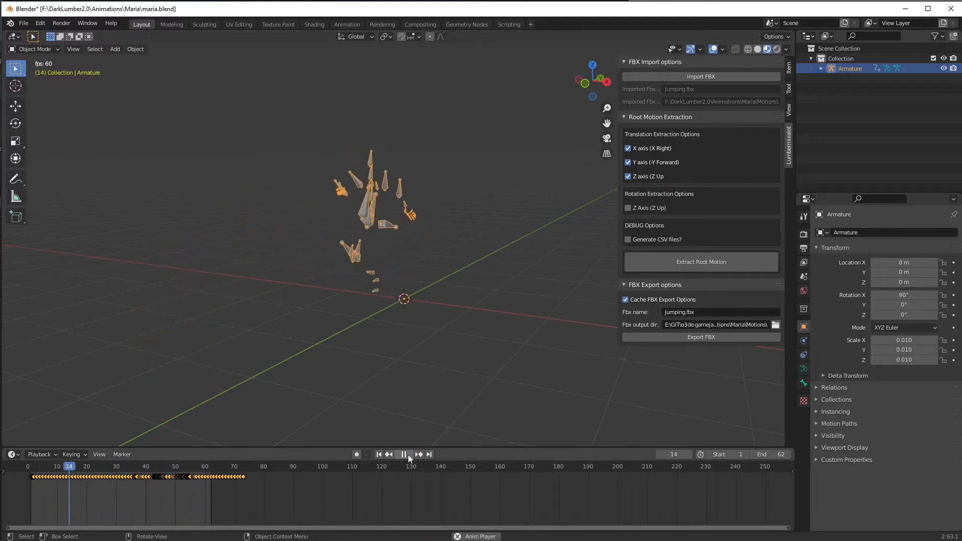
pyautogui.click(407, 455)
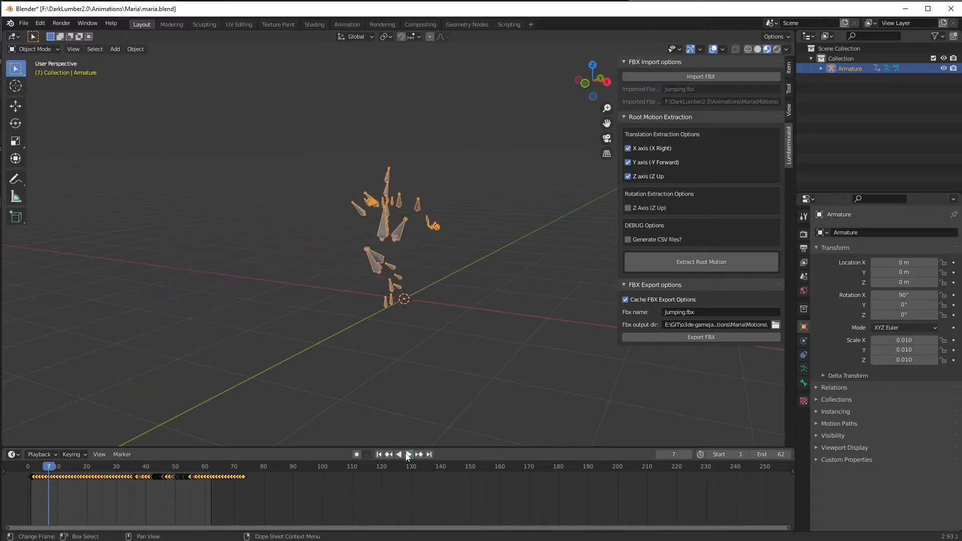
pyautogui.moveTo(57, 468); pyautogui.dragTo(244, 469)
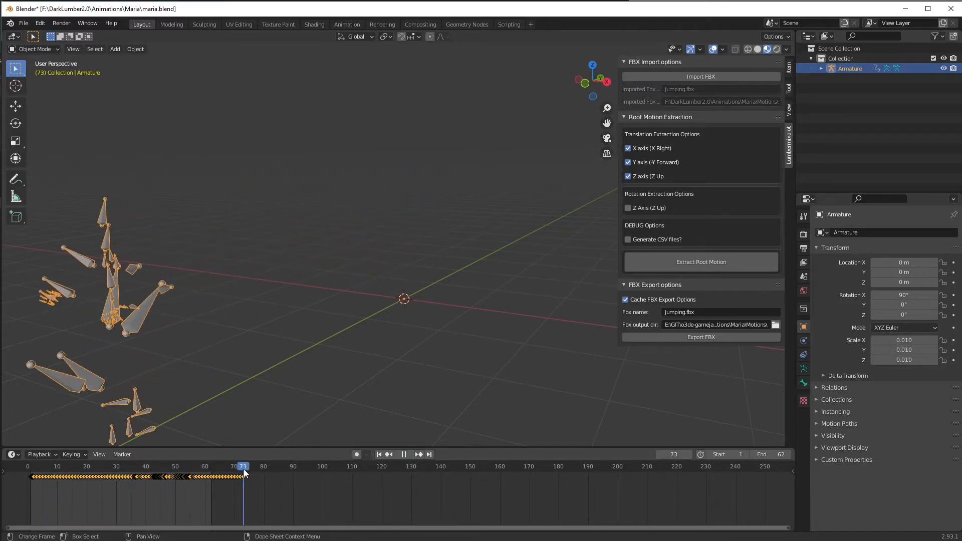
pyautogui.click(782, 454)
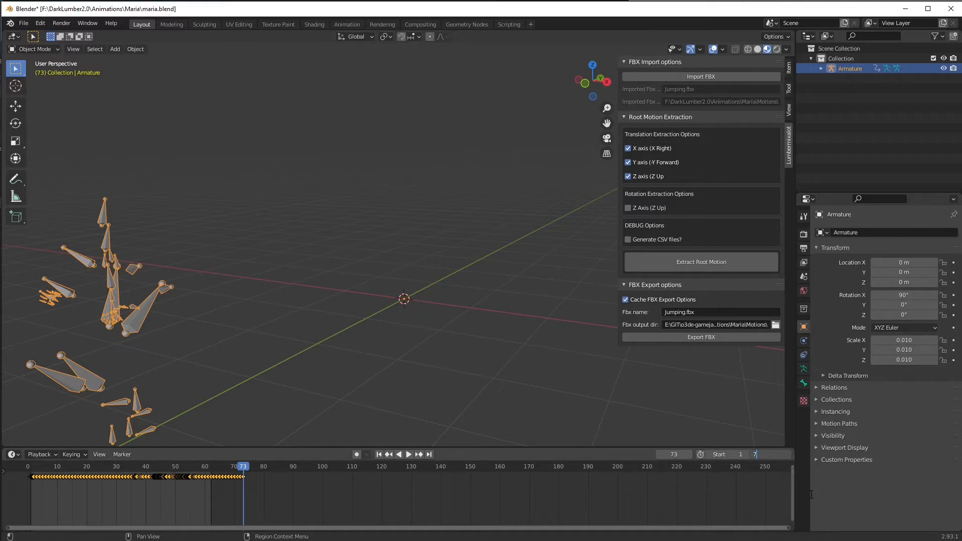
pyautogui.press('Return')
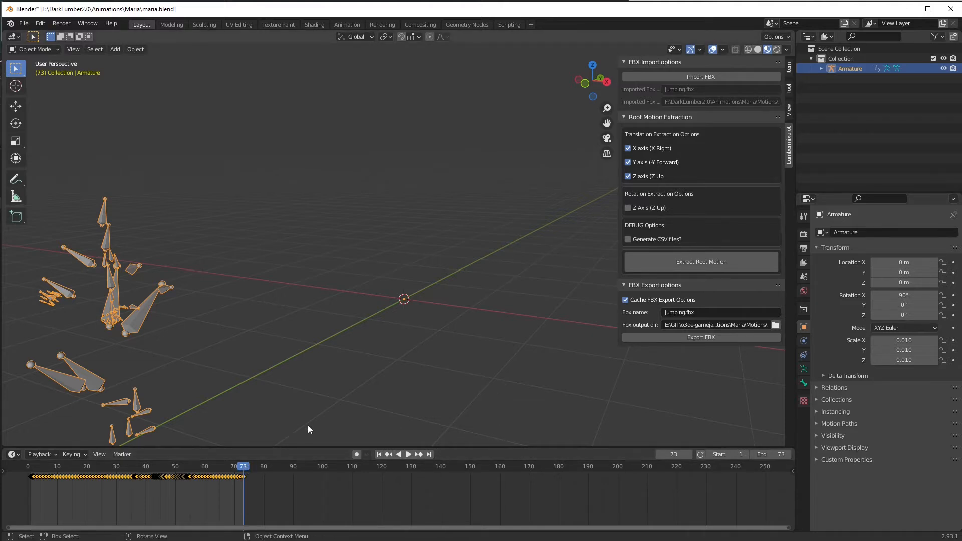
# Step: Play and scrub through the full jump animation to examine how the skeleton moves relative to the armature origin
pyautogui.hotkey('shift', 'ctrl', 'space')
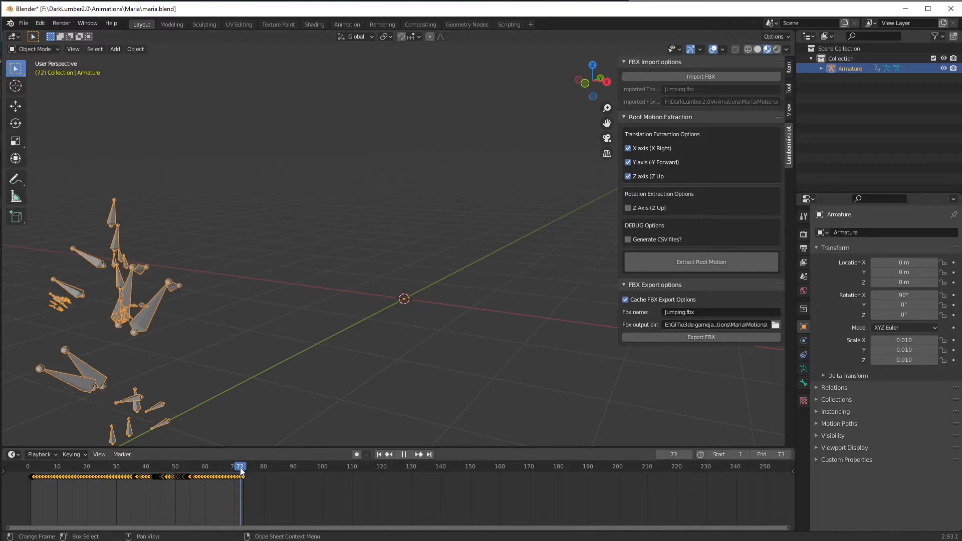
pyautogui.moveTo(217, 473); pyautogui.dragTo(95, 500)
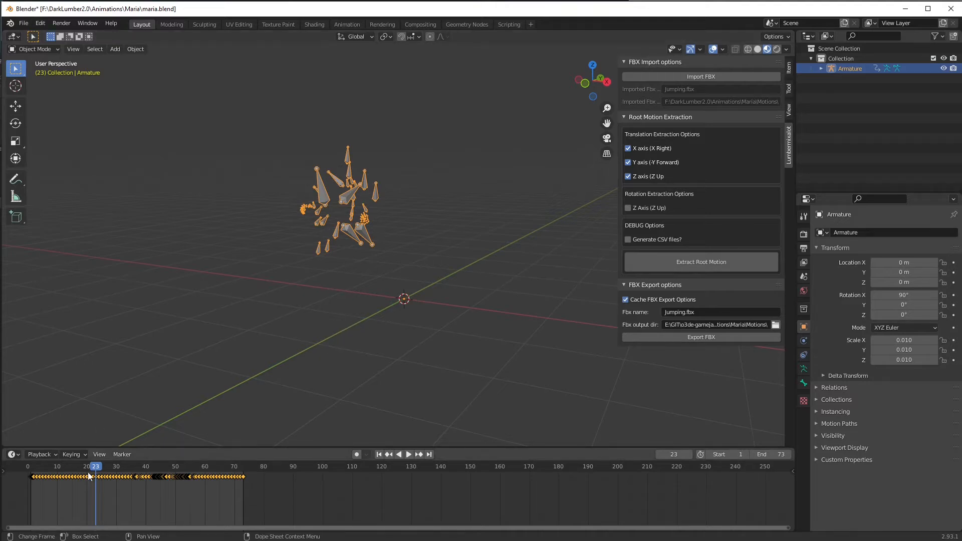
pyautogui.press('space')
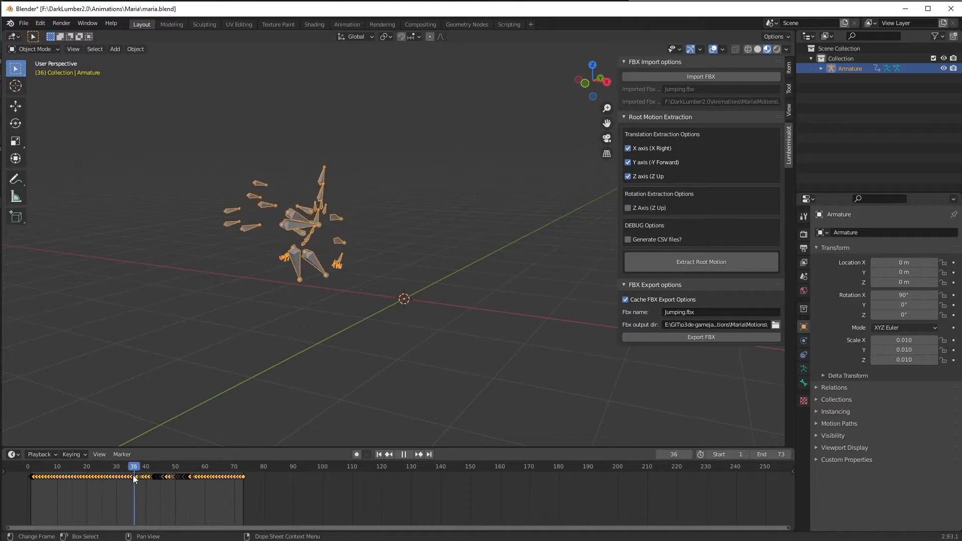
pyautogui.moveTo(148, 480); pyautogui.dragTo(177, 506)
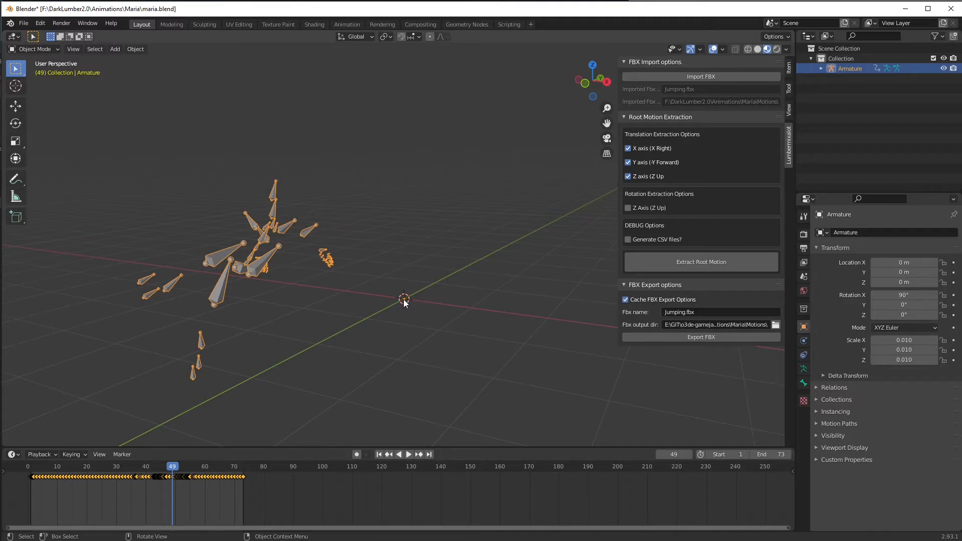
pyautogui.moveTo(171, 467); pyautogui.dragTo(61, 496)
pyautogui.press('space')
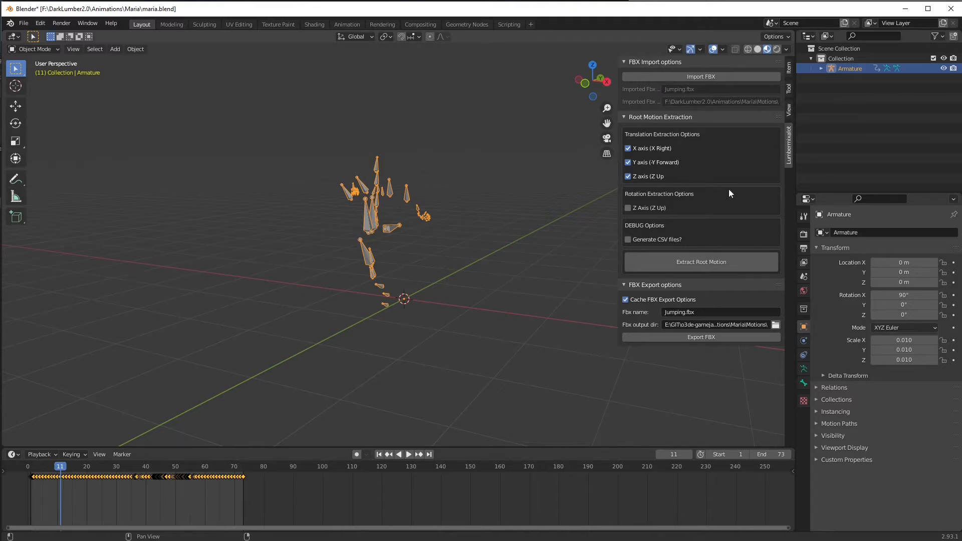
# Step: Extract the root motion with X, Y and Z translation enabled and play back the jump
pyautogui.click(696, 262)
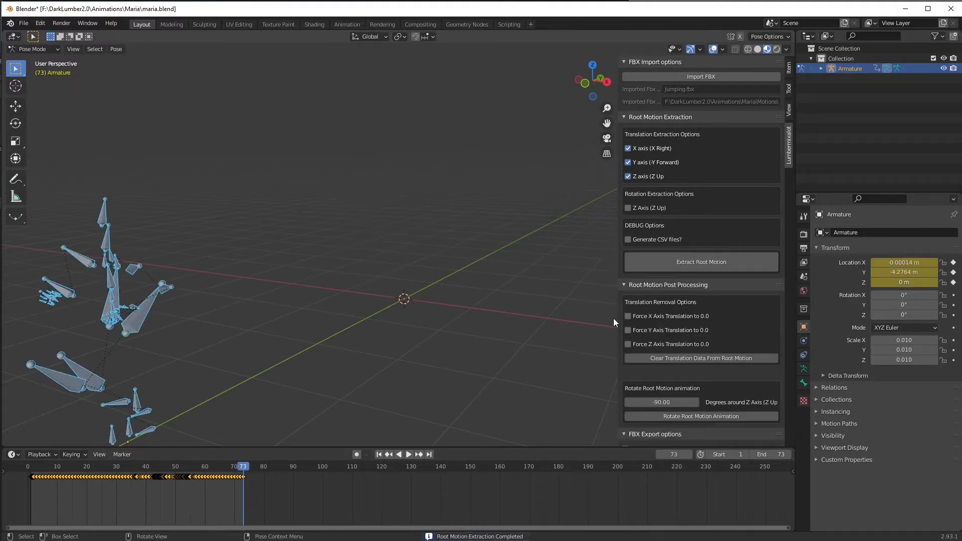
pyautogui.click(399, 454)
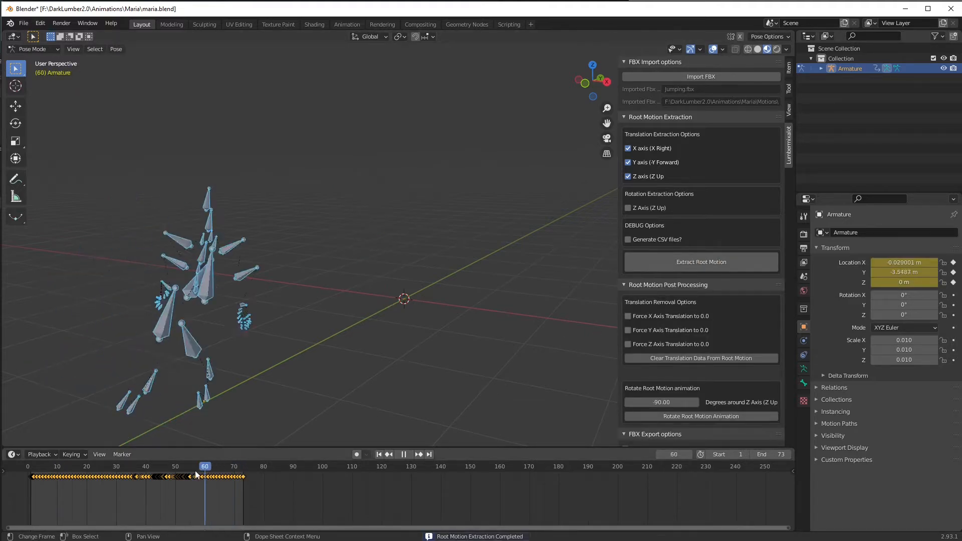
pyautogui.moveTo(195, 470); pyautogui.dragTo(54, 482)
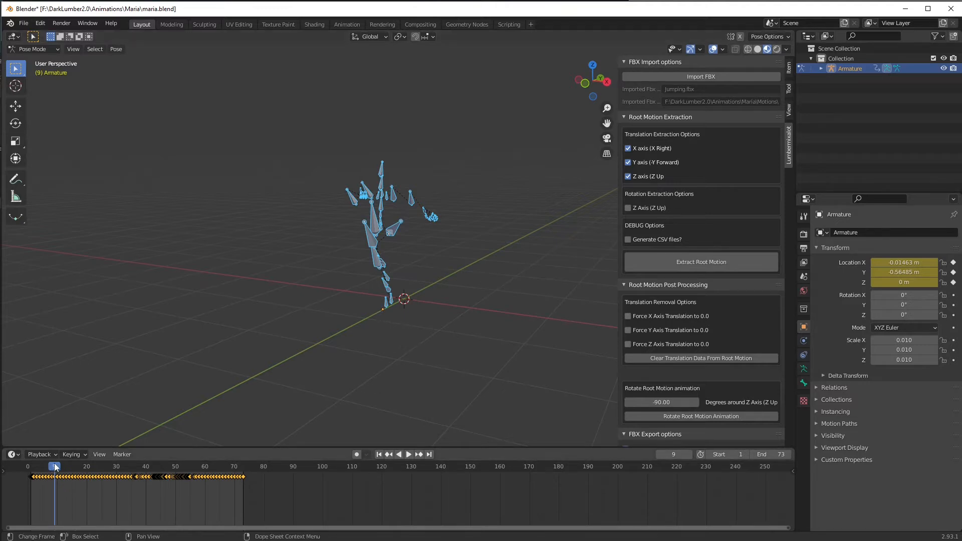
# Step: Scrub and replay the jump while examining the armature's X, Y and Z location during takeoff, flight and landing
pyautogui.moveTo(57, 467); pyautogui.dragTo(155, 509)
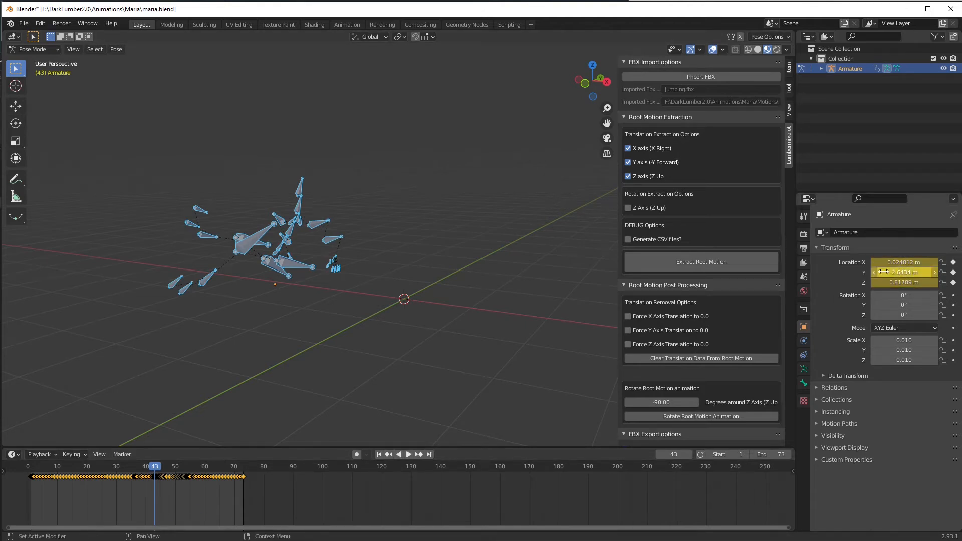
pyautogui.moveTo(152, 470); pyautogui.dragTo(178, 536)
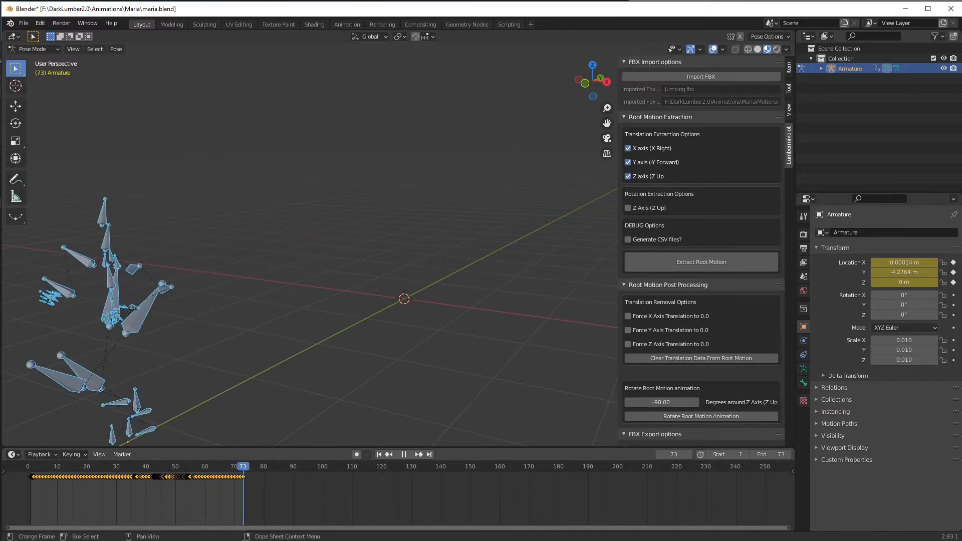
pyautogui.moveTo(243, 540); pyautogui.dragTo(40, 539)
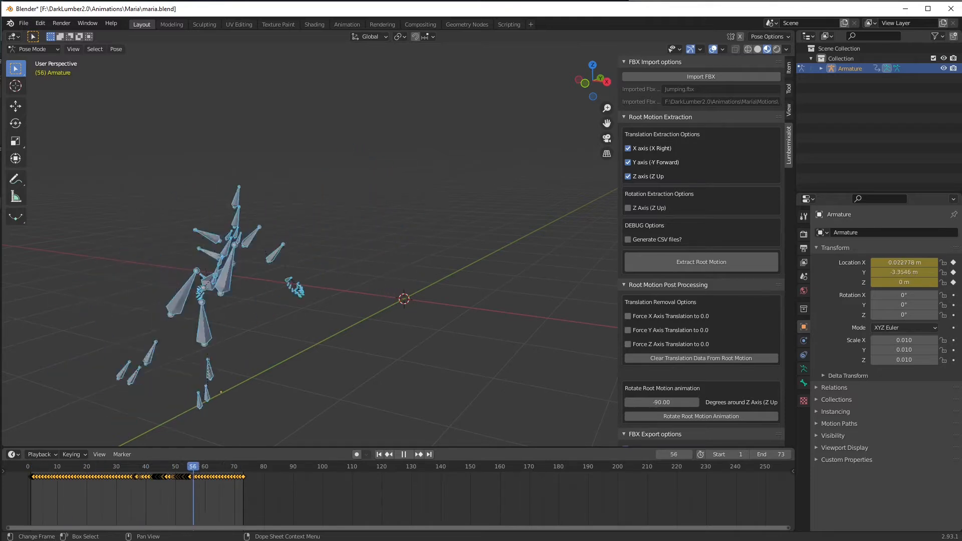
pyautogui.press('space')
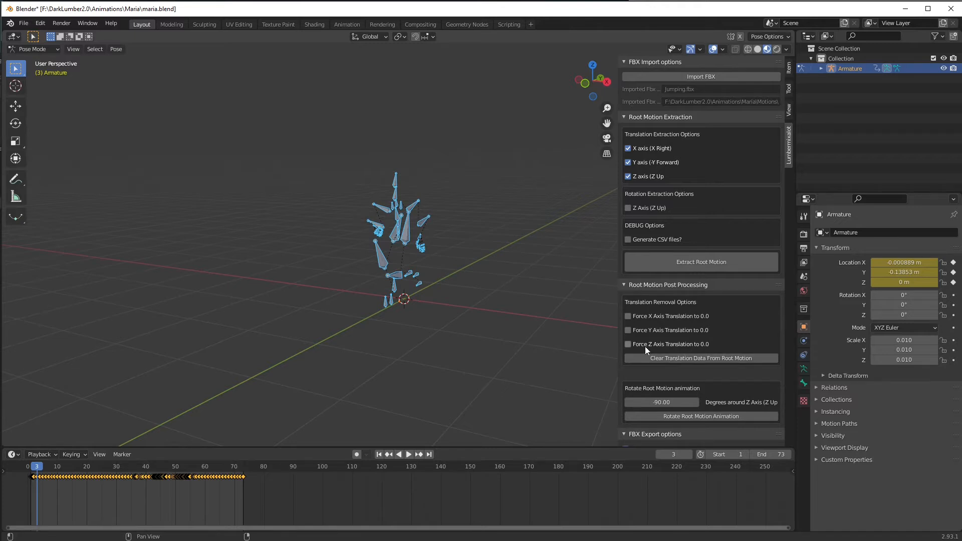
pyautogui.press('space')
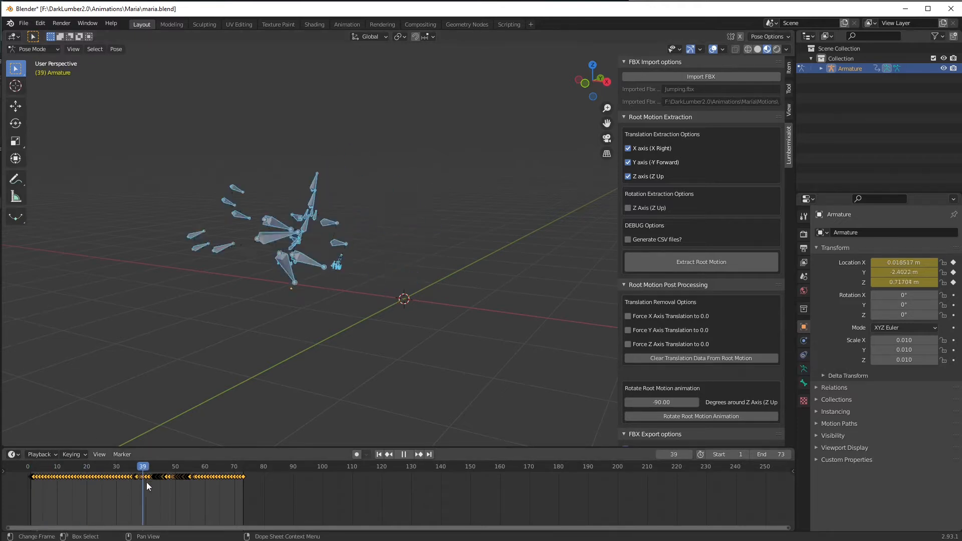
pyautogui.moveTo(204, 494); pyautogui.dragTo(102, 494)
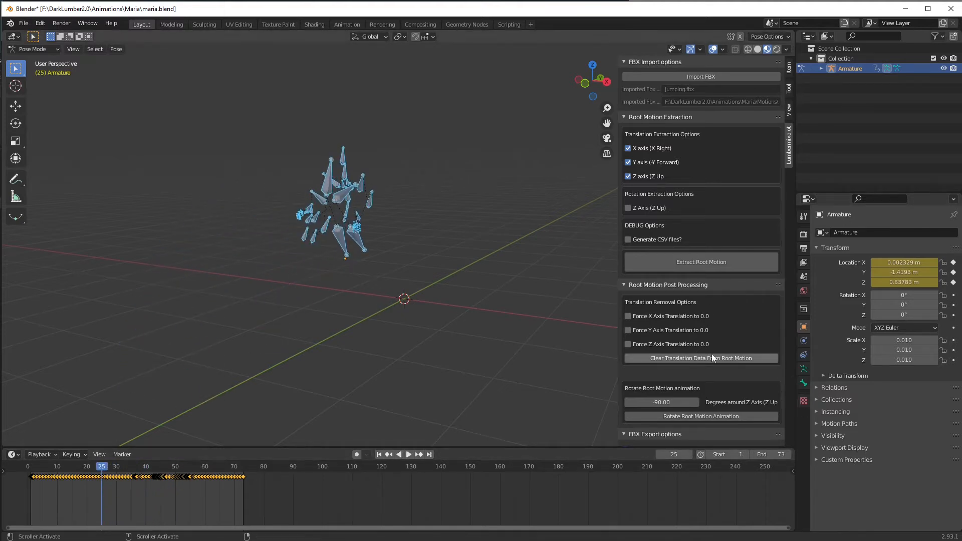
# Step: Export the extracted jump with its Y translation kept, as Jumping.fbx, to the project's Maria Motions folder
pyautogui.click(627, 330)
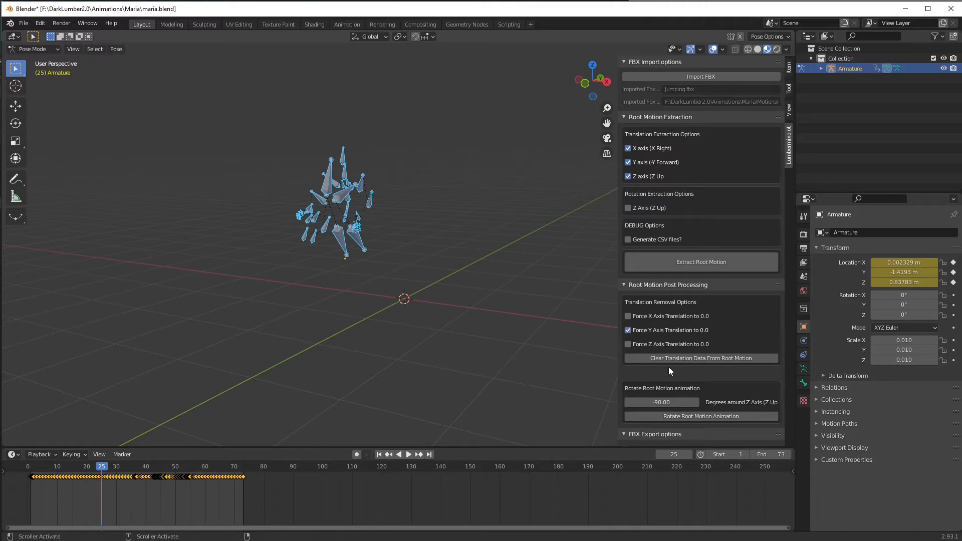
pyautogui.click(629, 330)
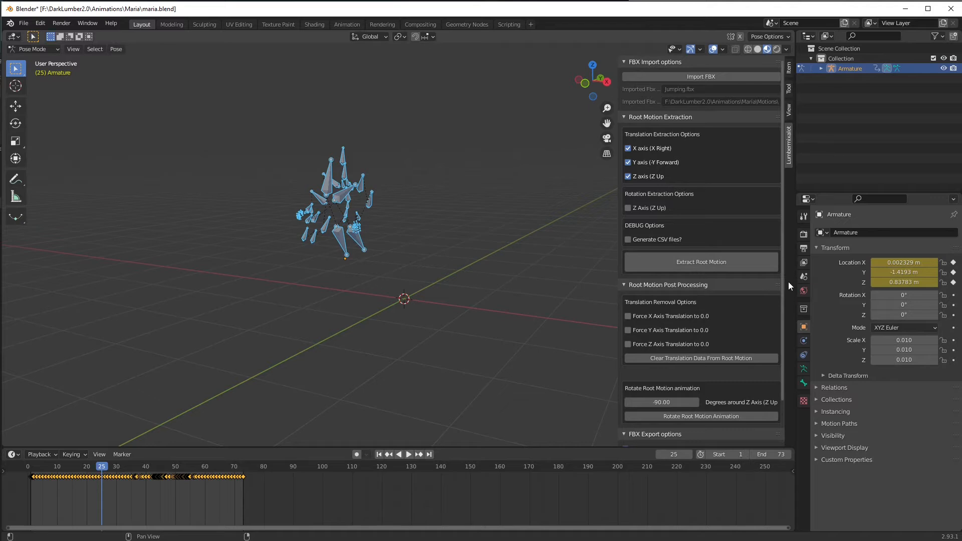
pyautogui.scroll(-3, 740, 354)
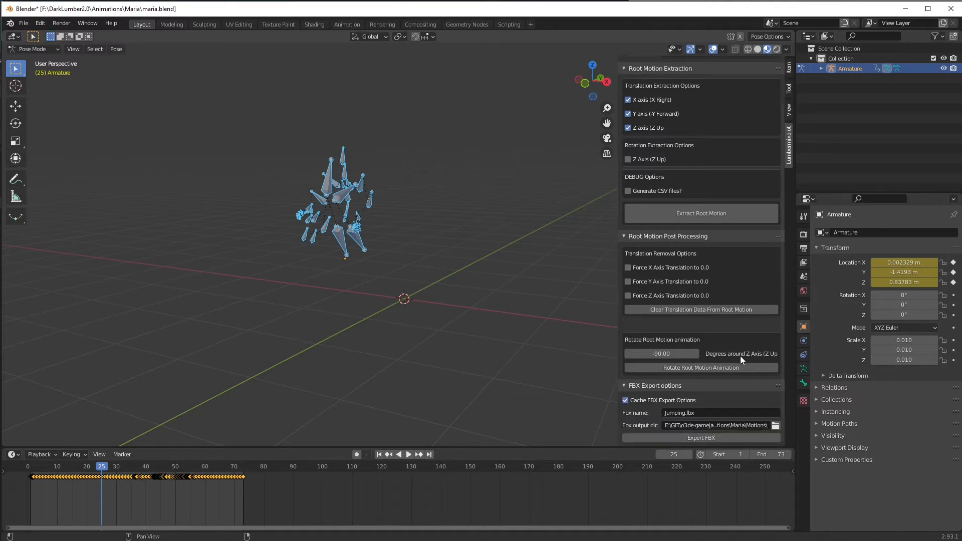
pyautogui.click(694, 437)
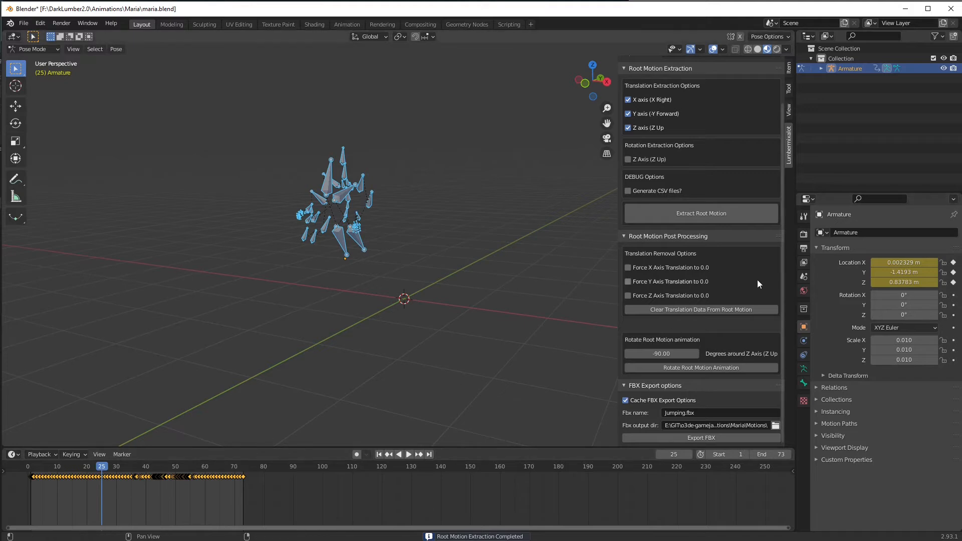
# Step: Clear the root motion's Y axis translation by forcing it to 0.0 and play back the in-place jump to check it
pyautogui.click(628, 281)
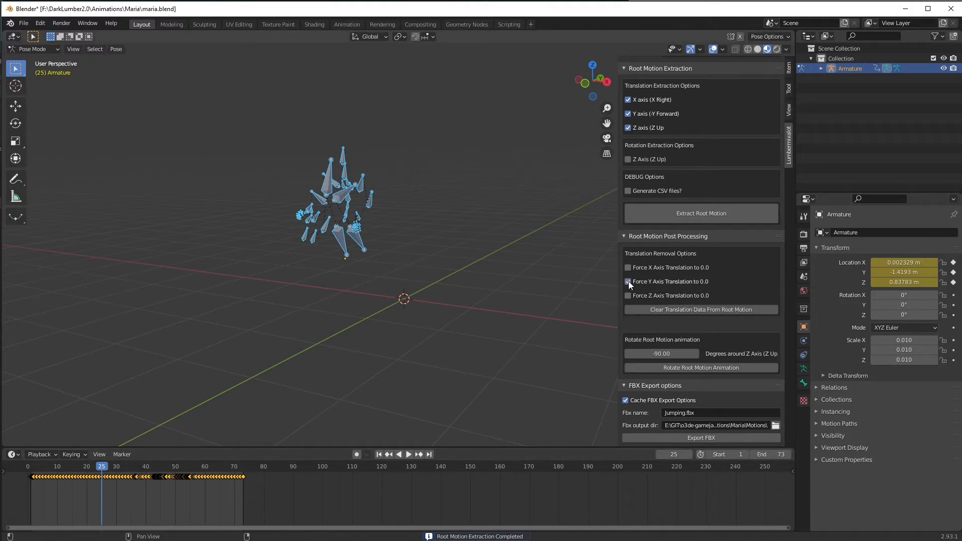
pyautogui.click(692, 308)
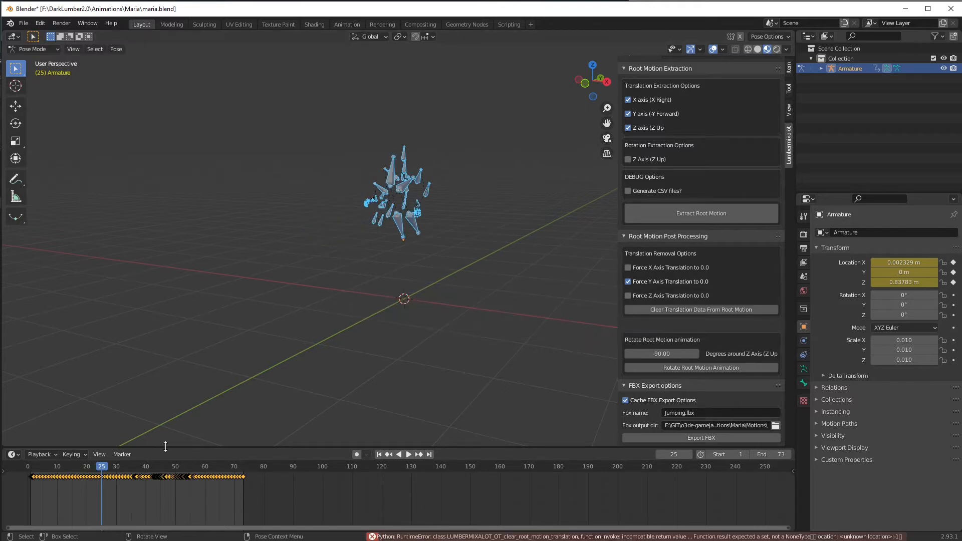
pyautogui.moveTo(101, 467); pyautogui.dragTo(160, 538)
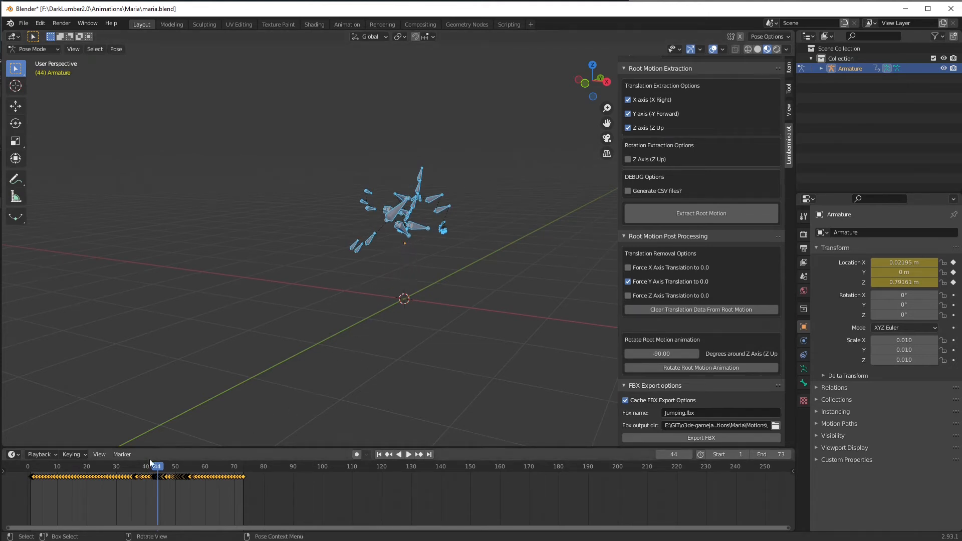
pyautogui.moveTo(150, 466); pyautogui.dragTo(34, 490)
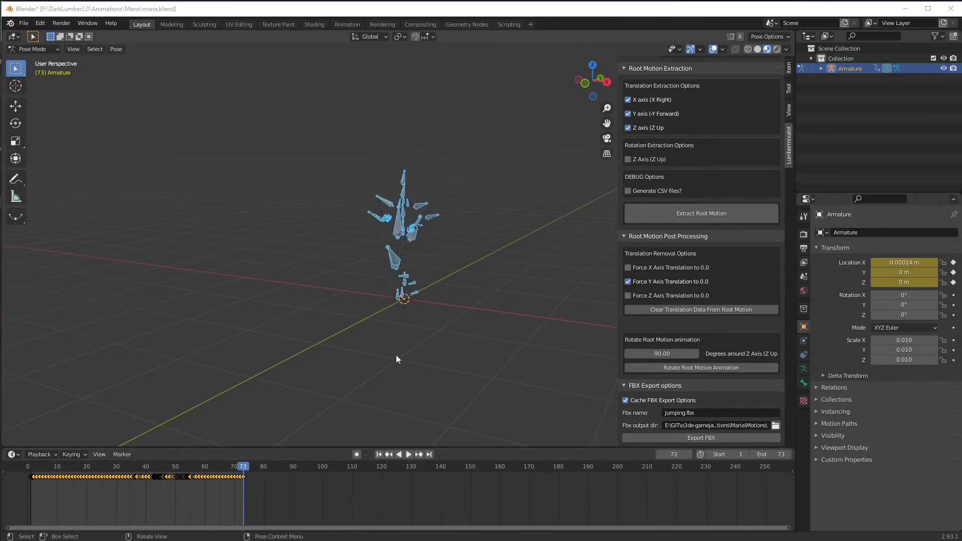
pyautogui.hotkey('ctrl', 'shift', 'space')
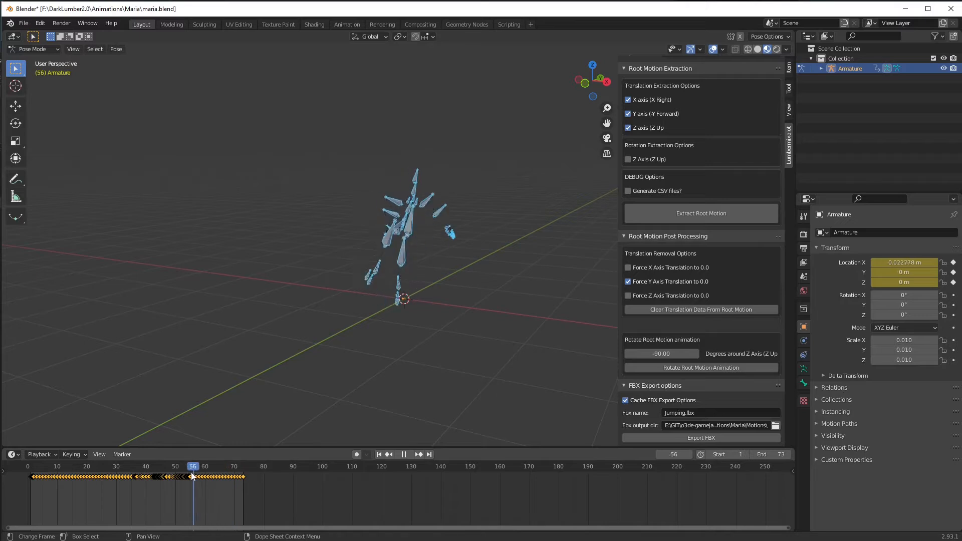
pyautogui.moveTo(141, 479); pyautogui.dragTo(233, 506)
pyautogui.press('space')
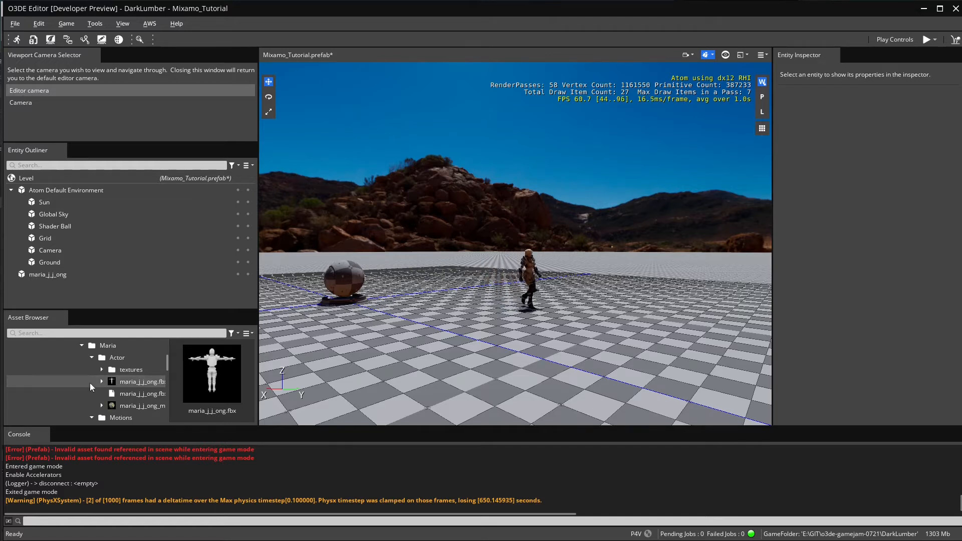
# Step: In the O3DE Editor, open the FBX settings of Jumping.fbx from the Maria Motions folder
pyautogui.click(92, 359)
pyautogui.scroll(-1, 125, 391)
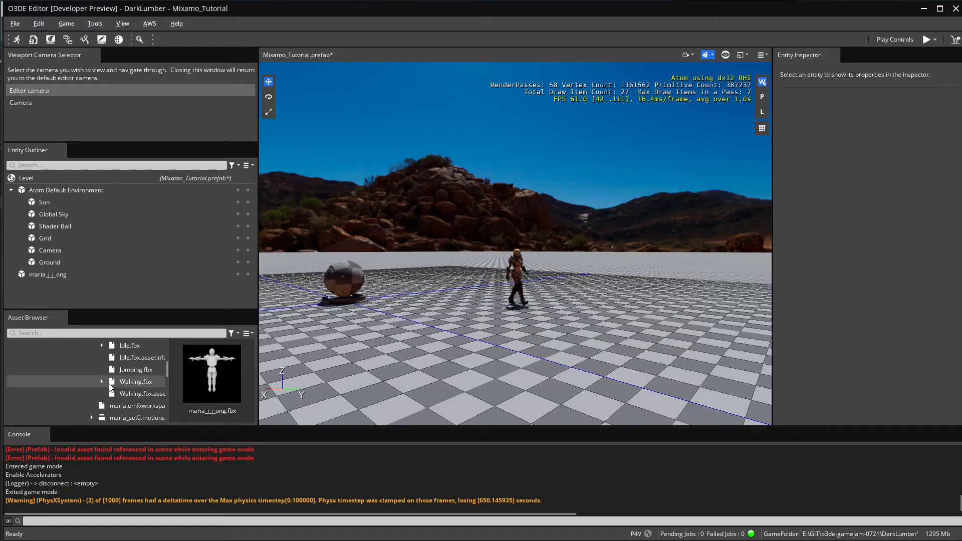
pyautogui.click(130, 371)
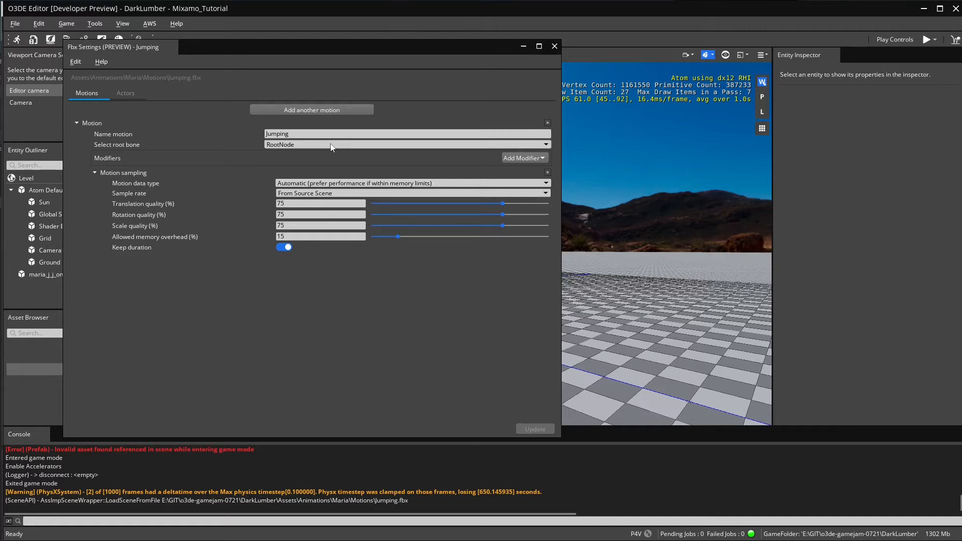
# Step: Set the Jumping motion's root bone to RootNode.Armature, update the FBX settings and close them once processing completes
pyautogui.click(356, 144)
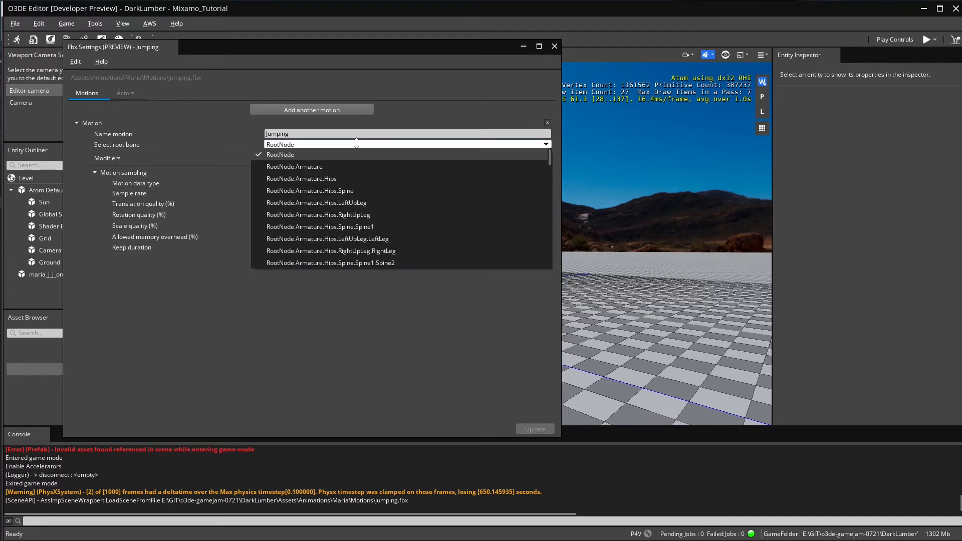
pyautogui.click(314, 169)
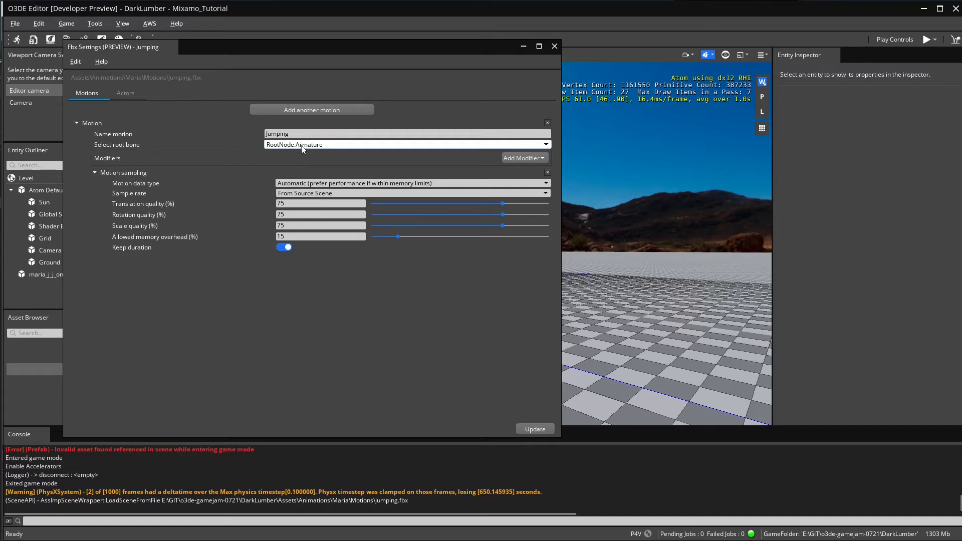
pyautogui.click(535, 429)
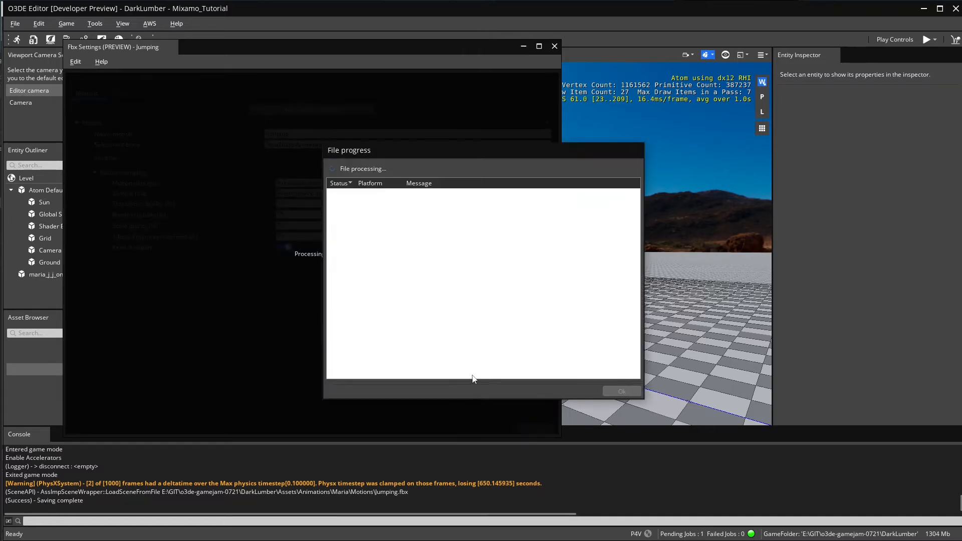
pyautogui.click(621, 392)
pyautogui.click(554, 47)
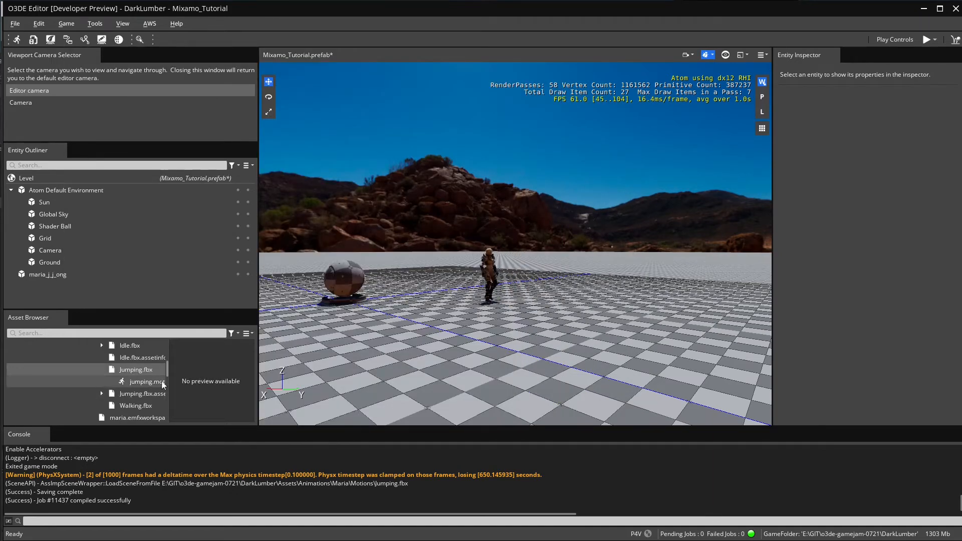
# Step: Open the EMotion FX Animation Editor and load the recent Maria workspace
pyautogui.click(95, 24)
pyautogui.click(108, 39)
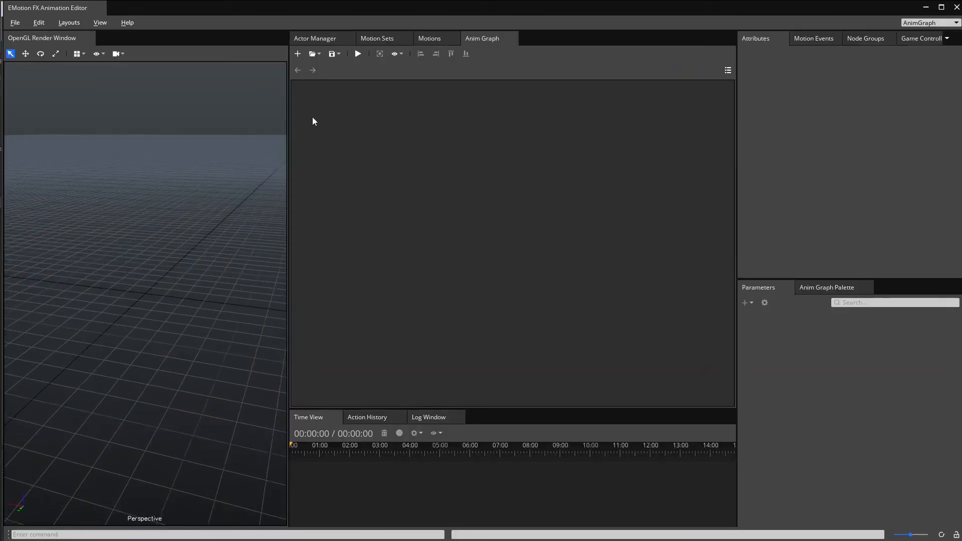
pyautogui.click(15, 22)
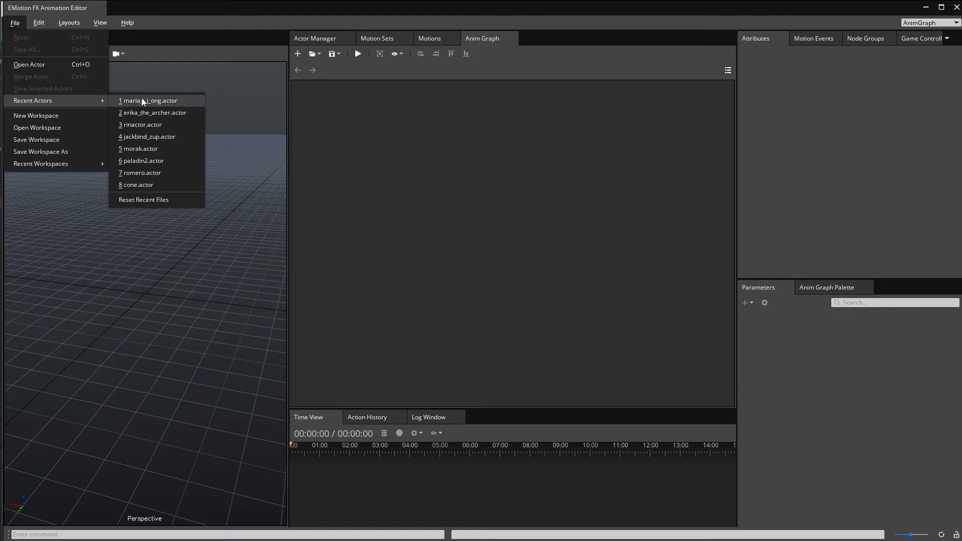
pyautogui.moveTo(60, 164)
pyautogui.click(149, 163)
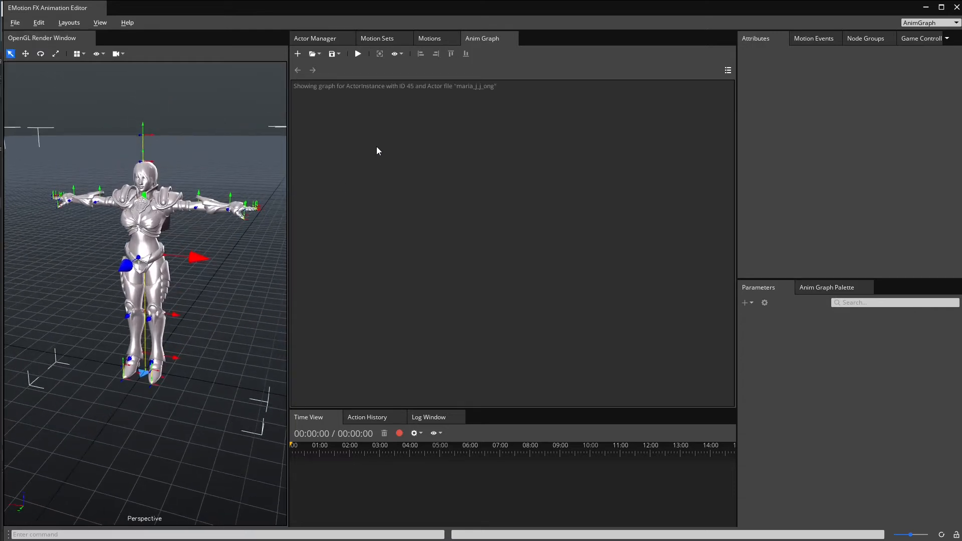
# Step: Add jumping.motion from the Maria Motions folder to MotionSet0 and save the motion set
pyautogui.click(379, 40)
pyautogui.click(314, 301)
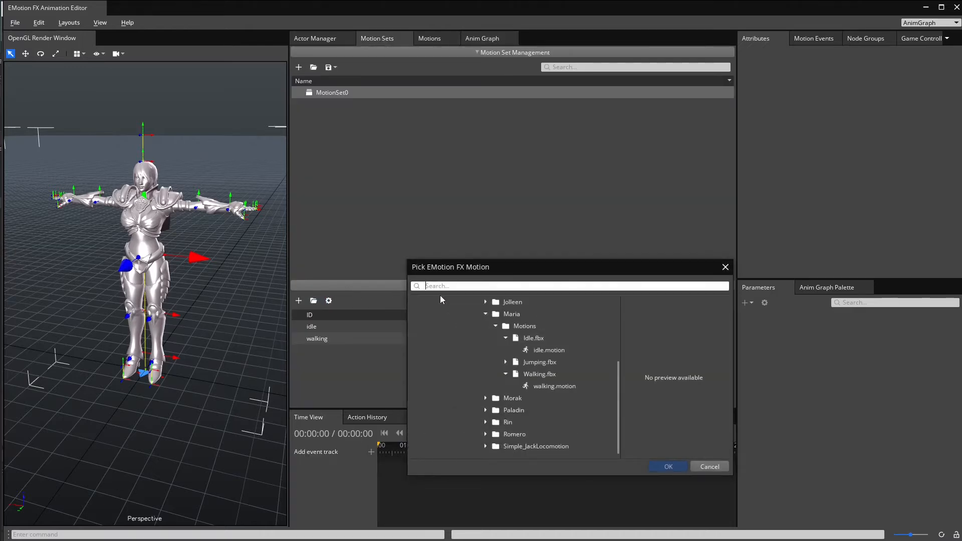
pyautogui.click(506, 362)
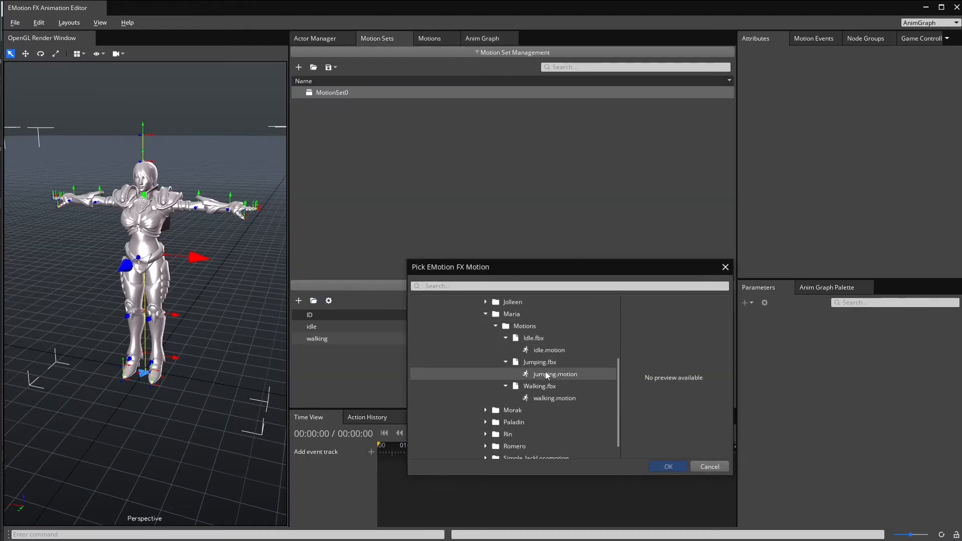
pyautogui.doubleClick(547, 374)
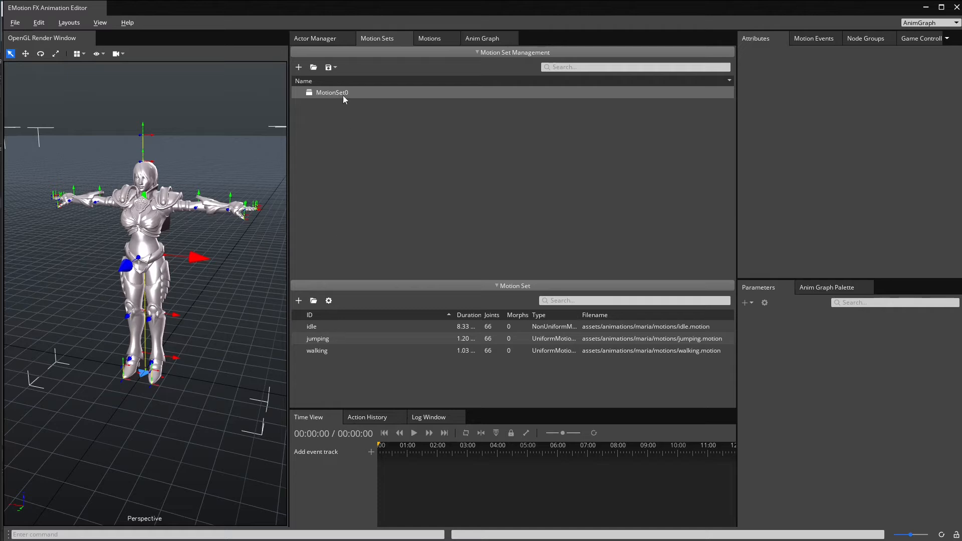
pyautogui.click(343, 79)
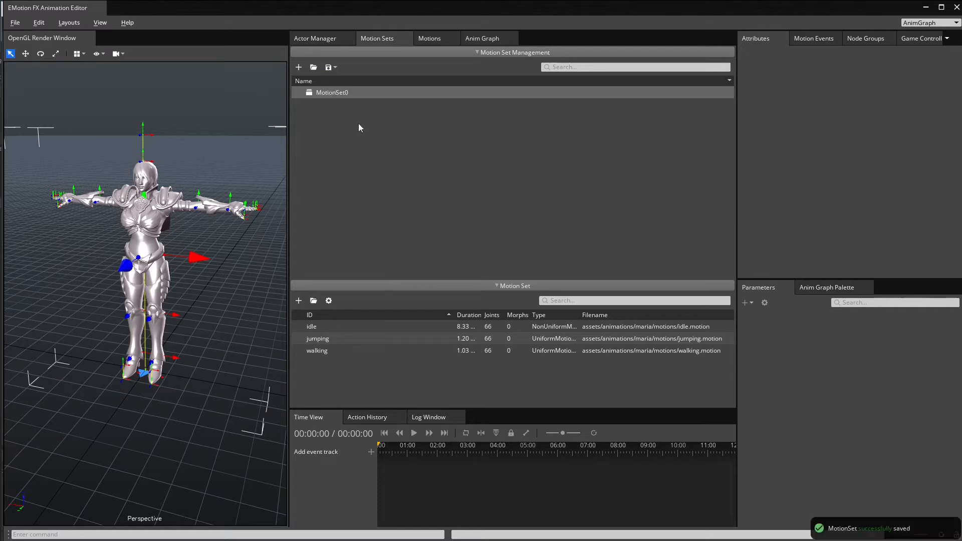
# Step: Play the jumping motion on the Maria actor and examine its body movement and root motion trail
pyautogui.doubleClick(319, 338)
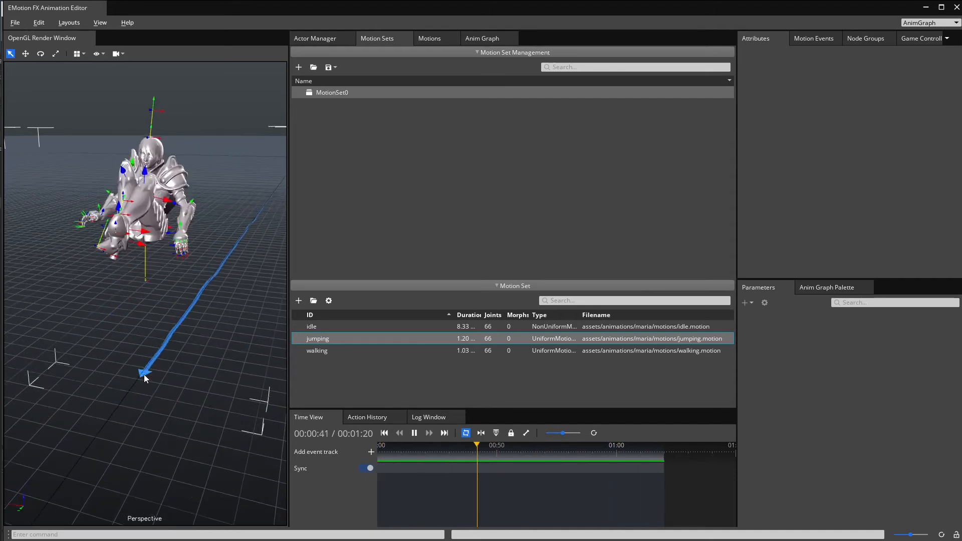
pyautogui.scroll(-2, 150, 309)
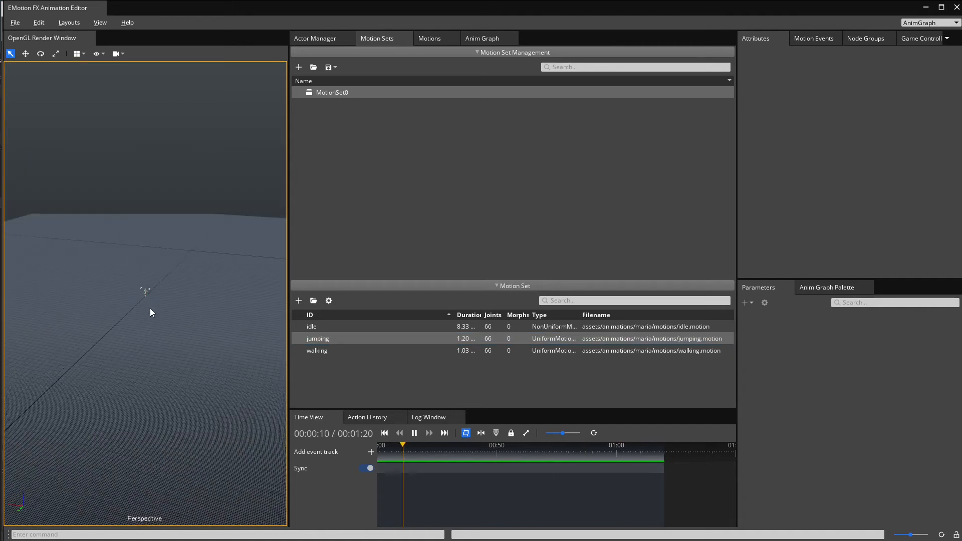
pyautogui.scroll(3, 149, 310)
pyautogui.scroll(-2, 150, 311)
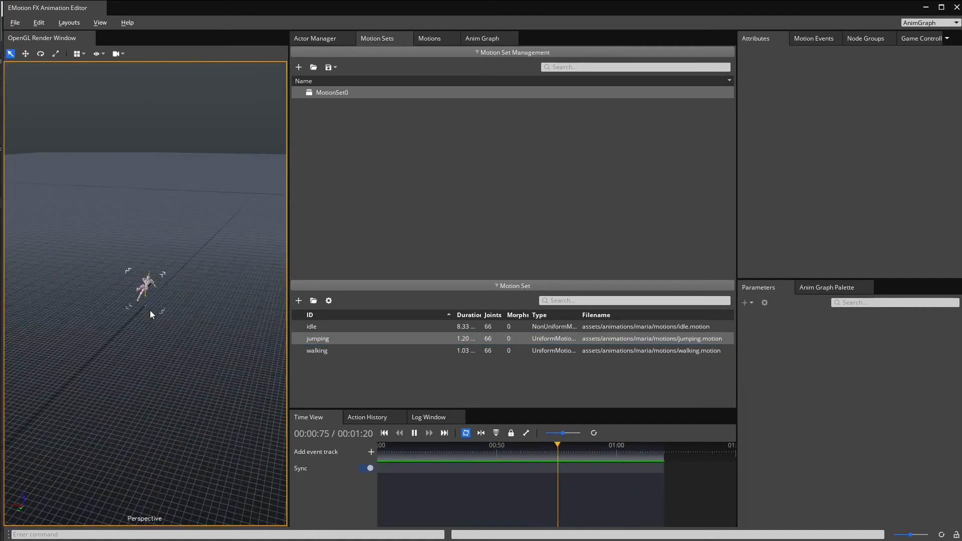
pyautogui.scroll(3, 151, 314)
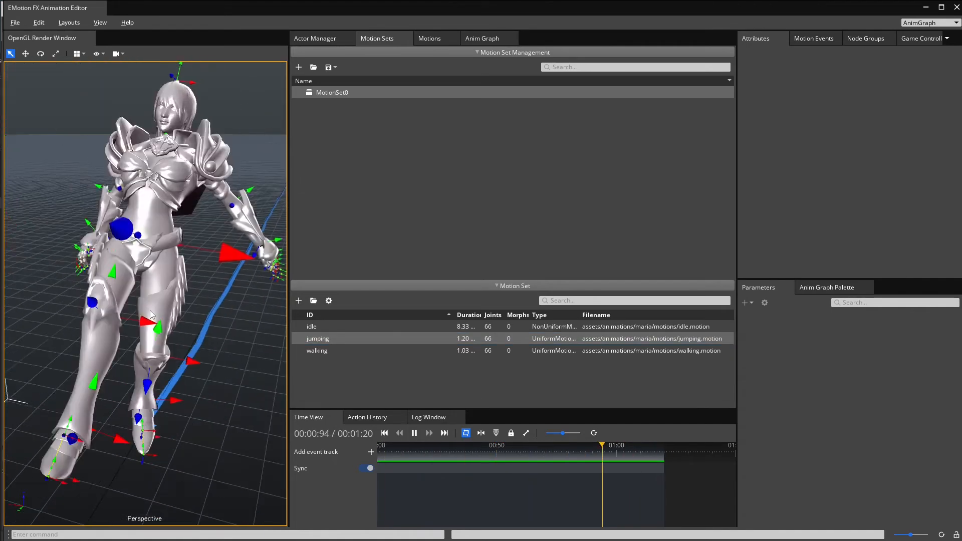
pyautogui.scroll(-3, 150, 311)
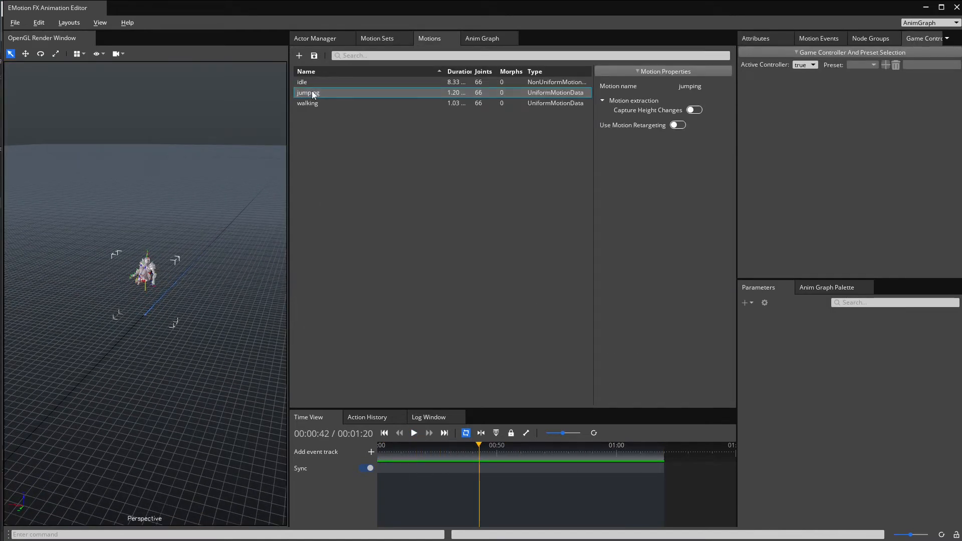
pyautogui.doubleClick(312, 96)
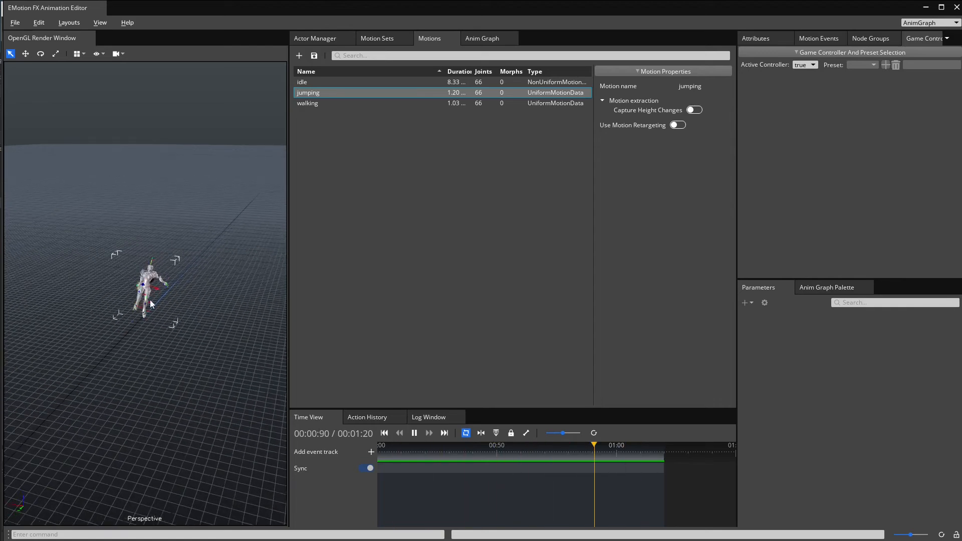
pyautogui.scroll(10, 149, 317)
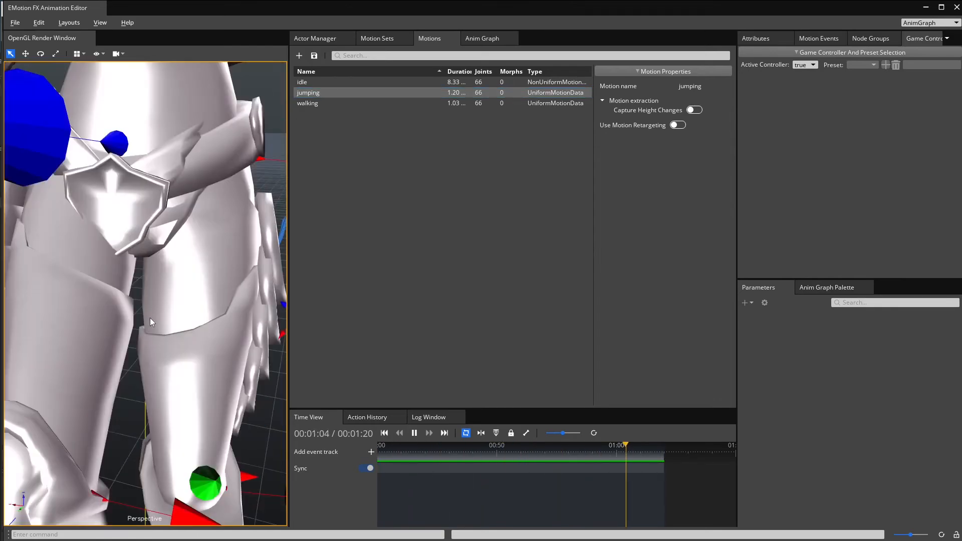
pyautogui.scroll(-10, 149, 317)
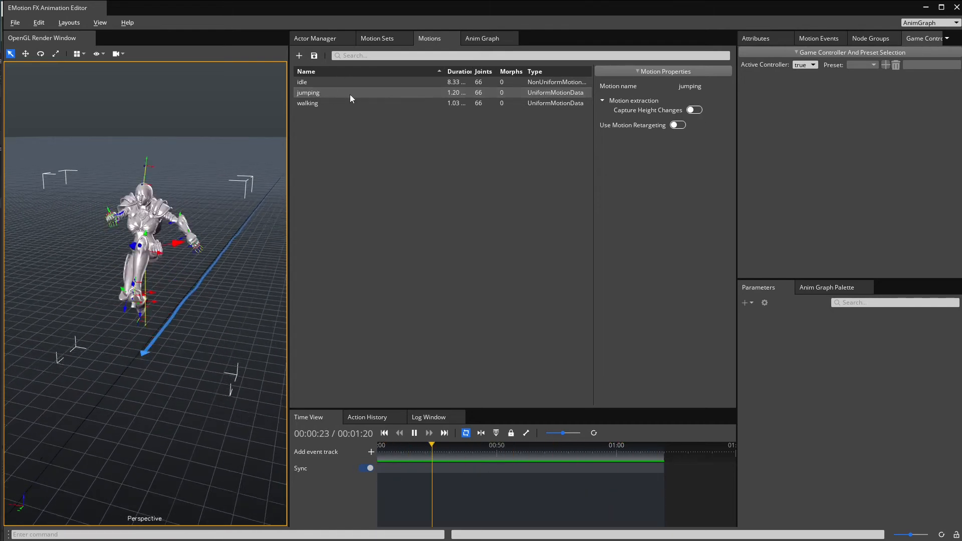
# Step: Turn on Capture Height Changes in the jumping motion's extraction settings
pyautogui.click(695, 111)
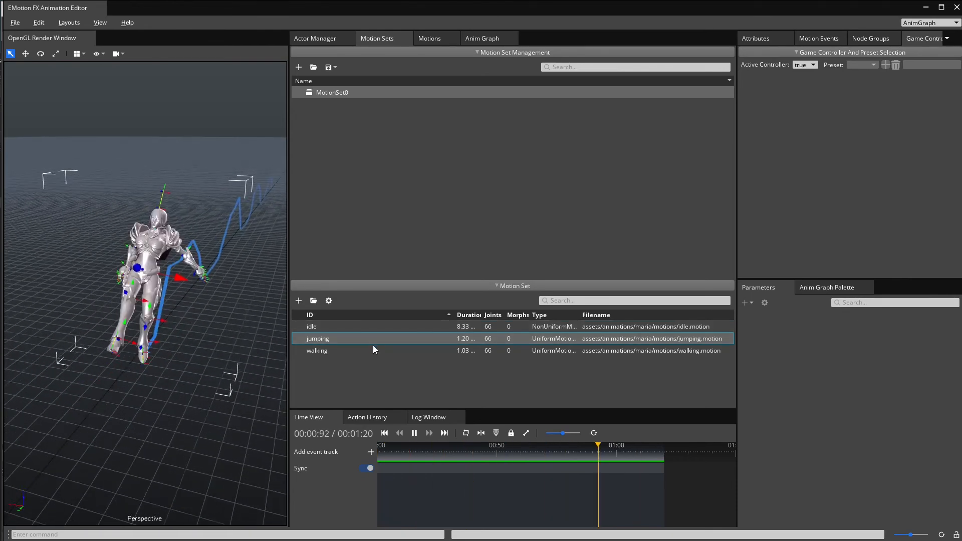
pyautogui.click(441, 38)
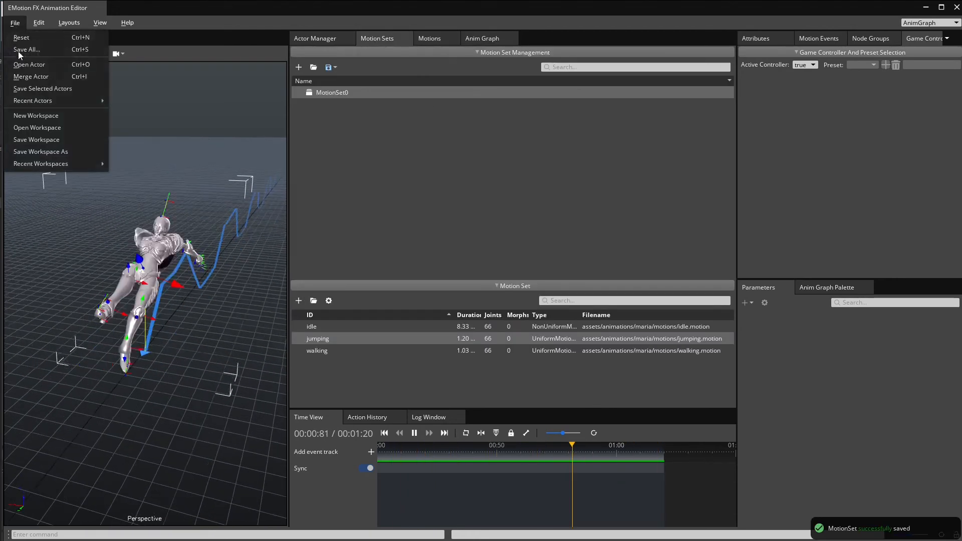
# Step: Save all changes to the Maria workspace file and close the Animation Editor
pyautogui.click(29, 50)
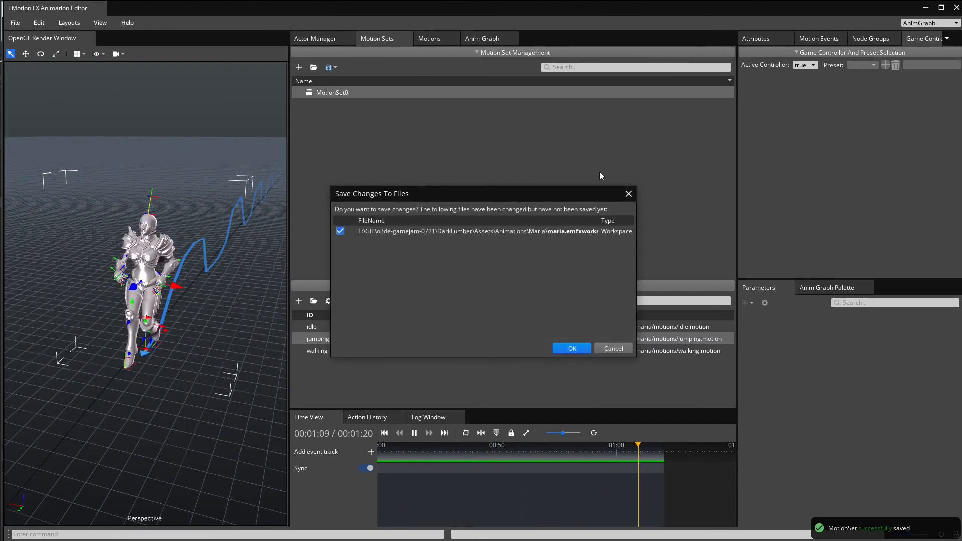
pyautogui.click(576, 348)
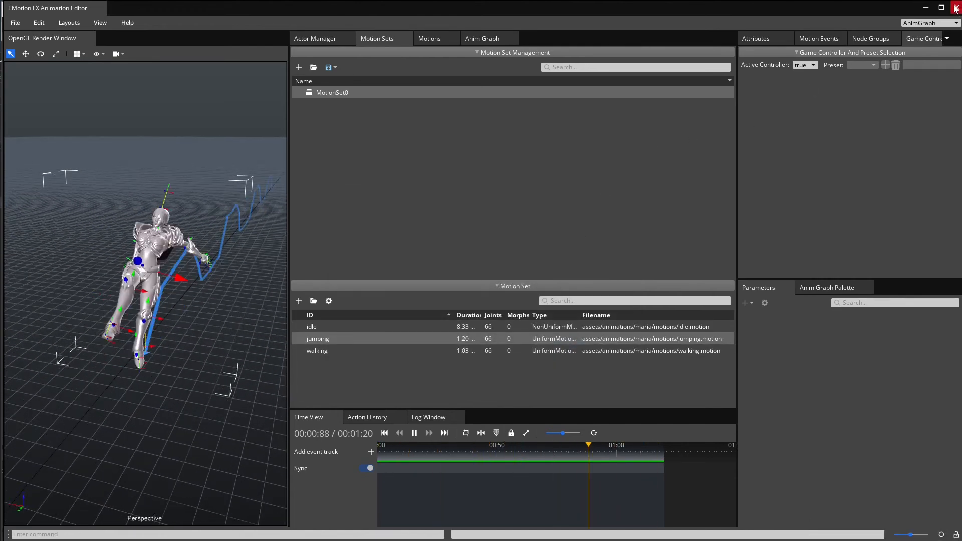
pyautogui.click(957, 8)
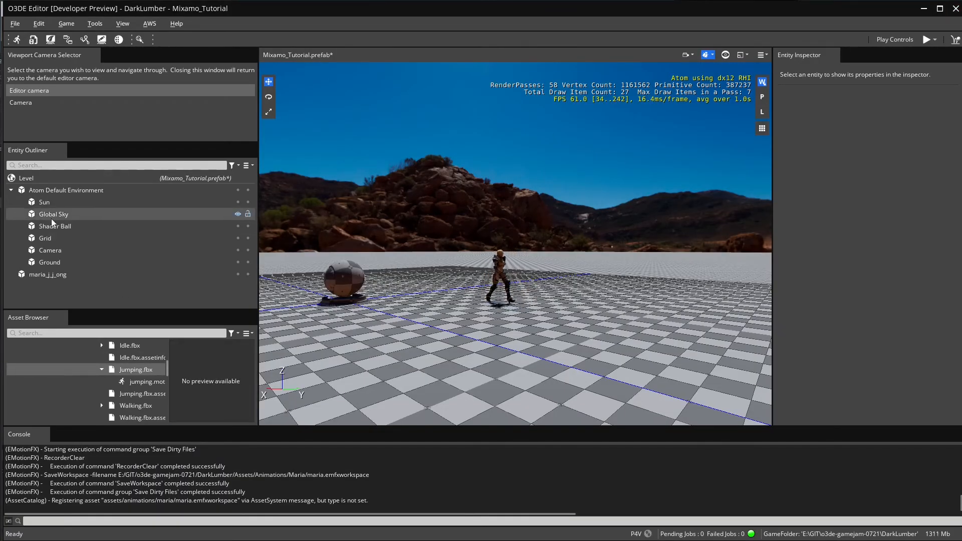
# Step: Replace the walking motion in the Maria entity's Simple Motion component with jumping.motion
pyautogui.click(47, 274)
pyautogui.scroll(-5, 939, 352)
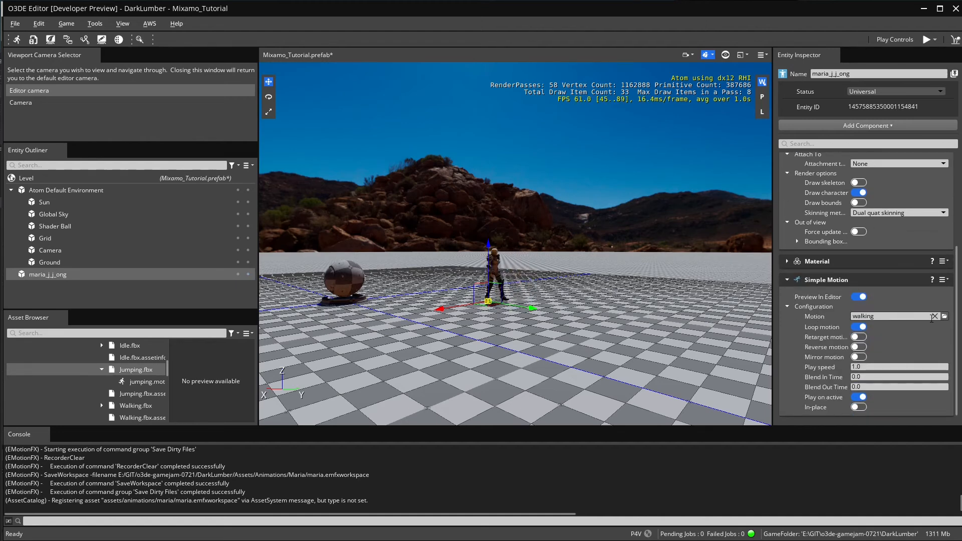
pyautogui.click(934, 316)
pyautogui.click(944, 316)
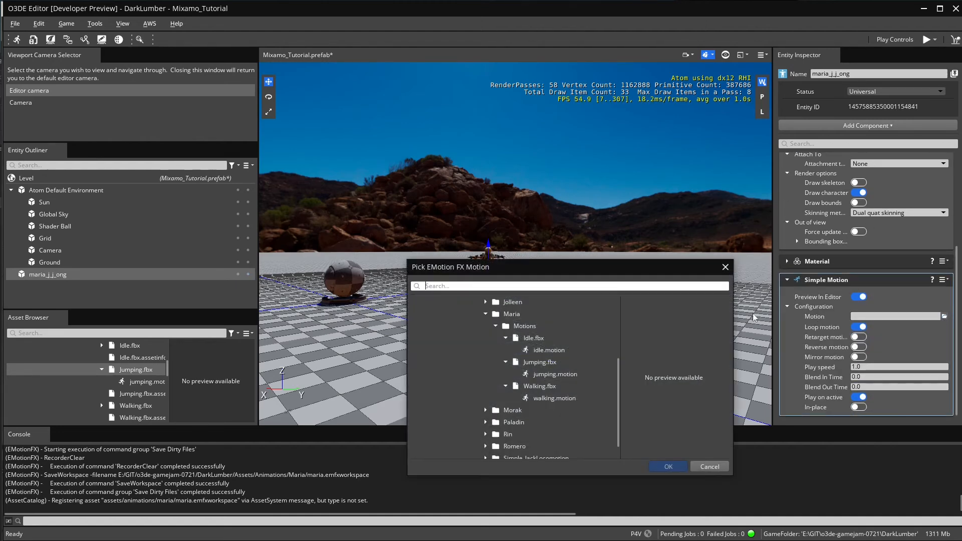
pyautogui.doubleClick(558, 377)
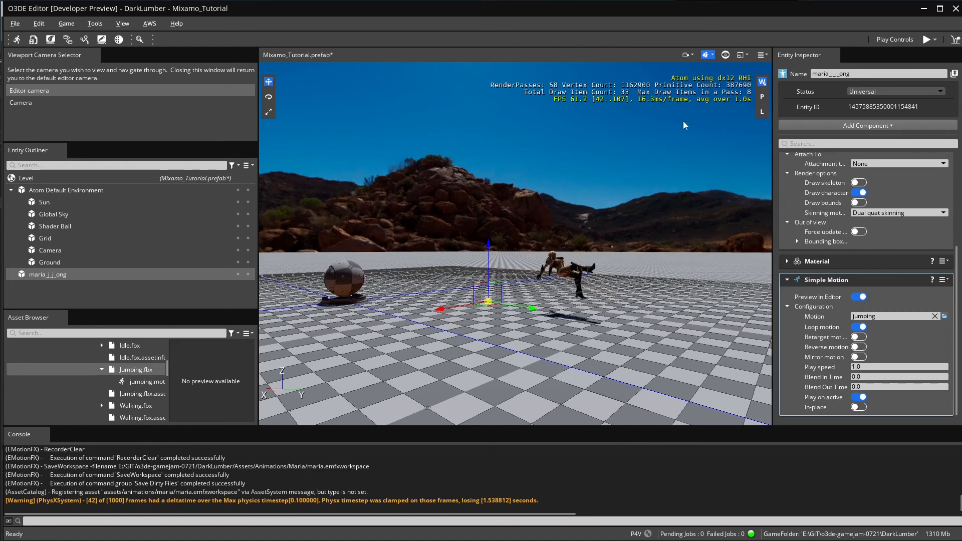
# Step: Run the level in game mode to watch the character's jumping motion, and return to editing
pyautogui.click(926, 39)
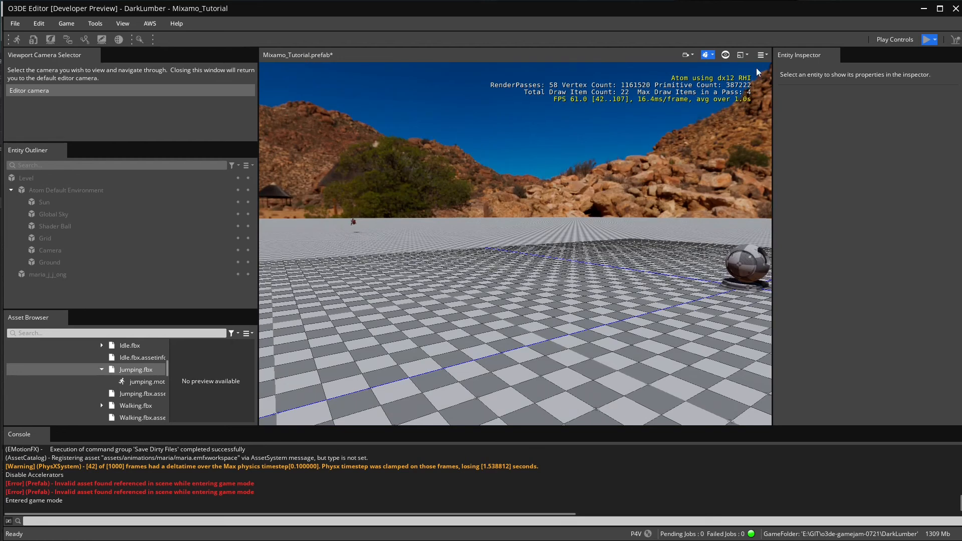
pyautogui.press('Escape')
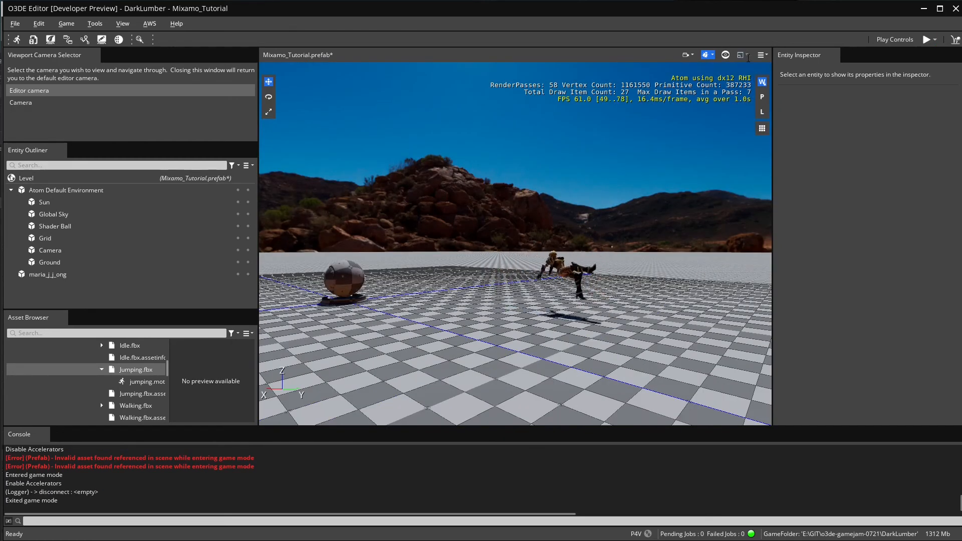